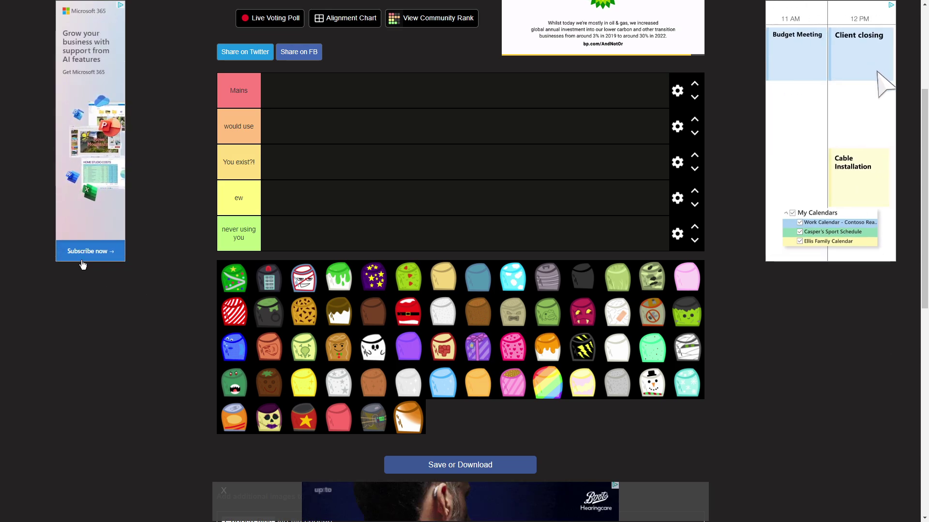
Step: Move the green star skin from the pool into the ew row
mouse_move(230, 274)
mouse_down()
mouse_move(206, 268)
mouse_move(227, 280)
mouse_up()
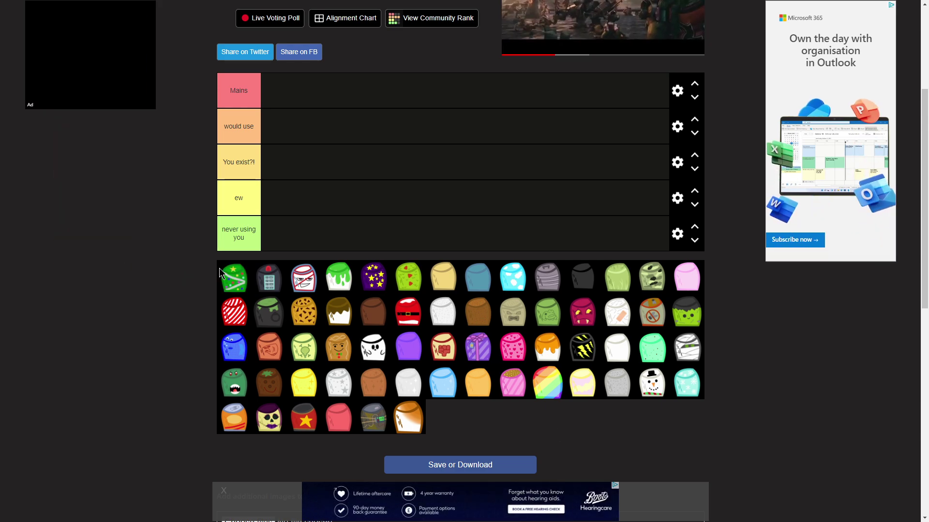
mouse_move(231, 280)
mouse_down()
mouse_move(190, 222)
mouse_move(245, 295)
mouse_up()
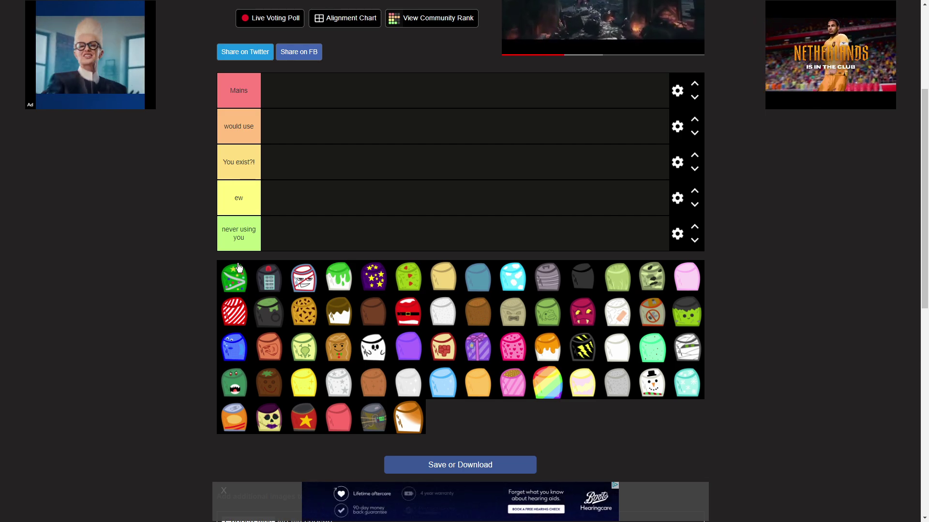
drag(238, 285, 283, 210)
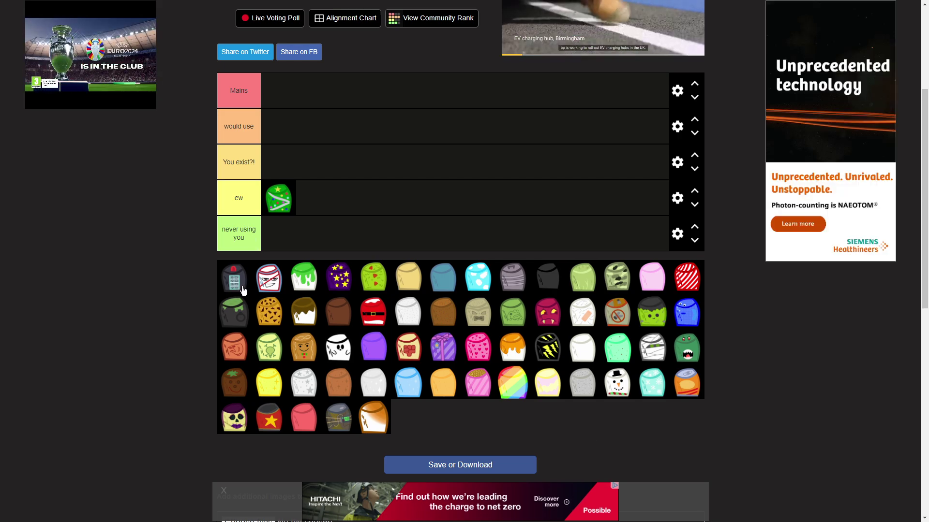
Step: Place the dark gadget skin in You exist?! and the white striped skin in never using you
drag(235, 288, 225, 281)
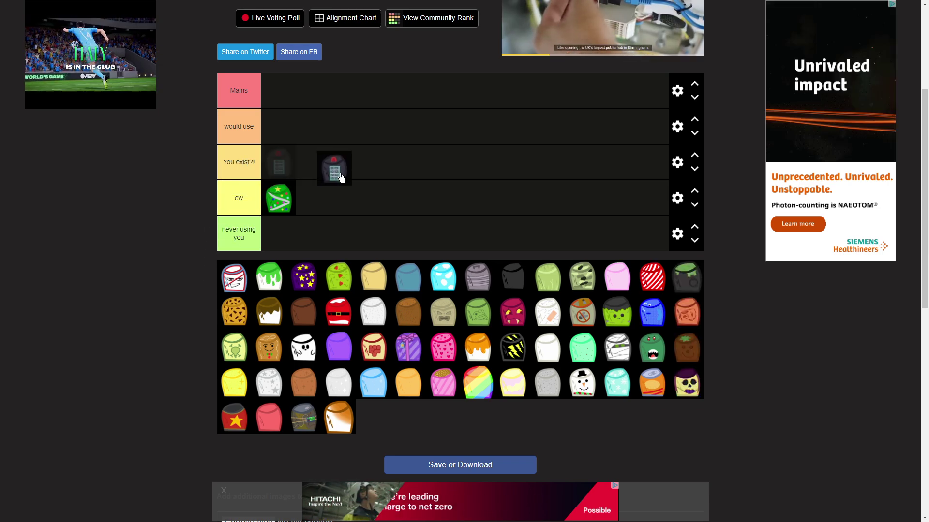
drag(225, 274, 341, 178)
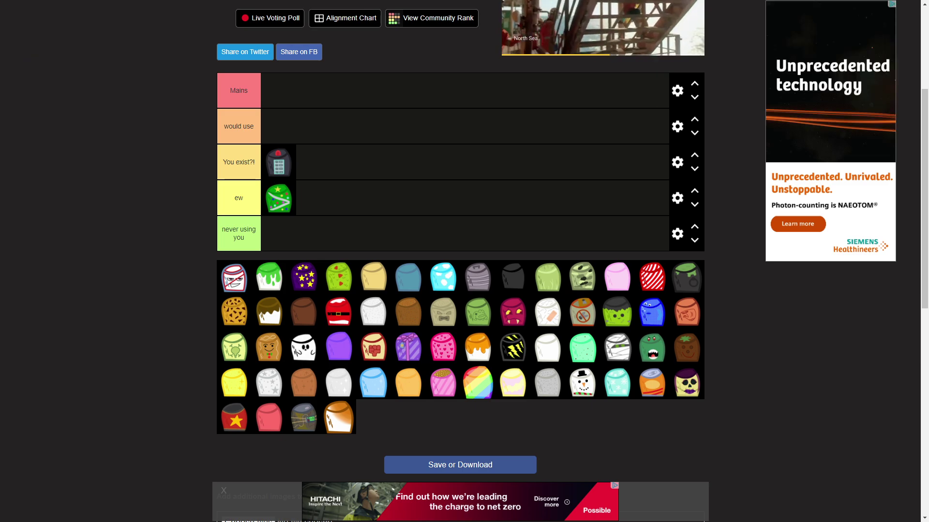
mouse_move(290, 166)
mouse_down()
mouse_move(339, 167)
mouse_move(330, 188)
mouse_up()
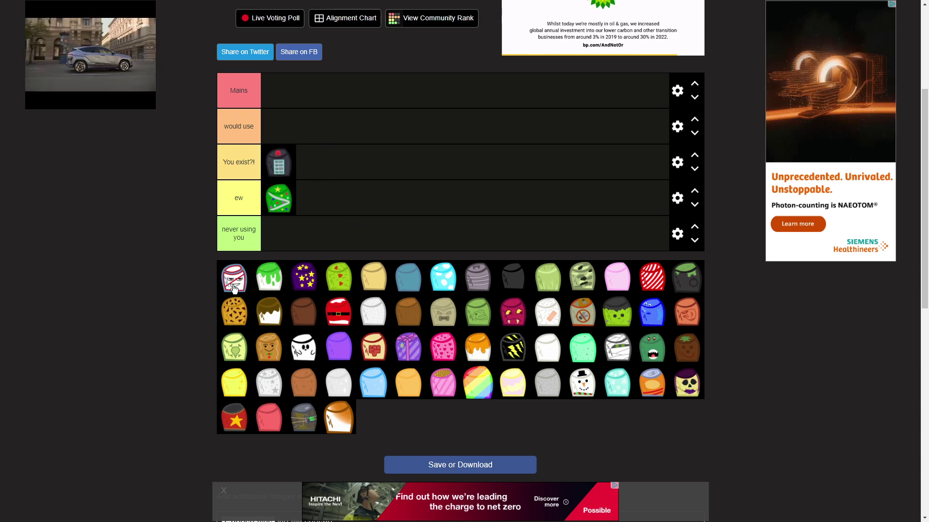
drag(238, 285, 301, 246)
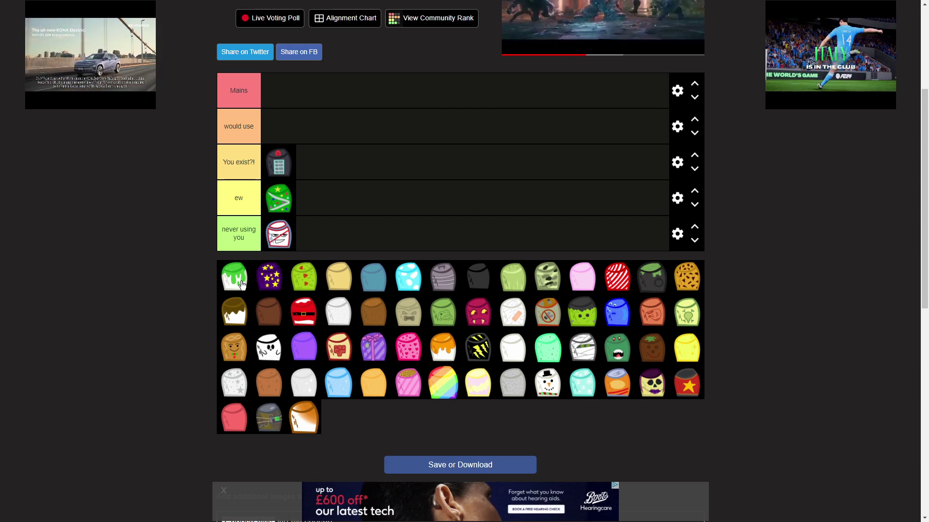
Step: Put green slime, purple starry and green heart-spotted skins in would use; move pink to pool front
mouse_move(234, 277)
mouse_down()
mouse_move(210, 279)
mouse_move(267, 127)
mouse_up()
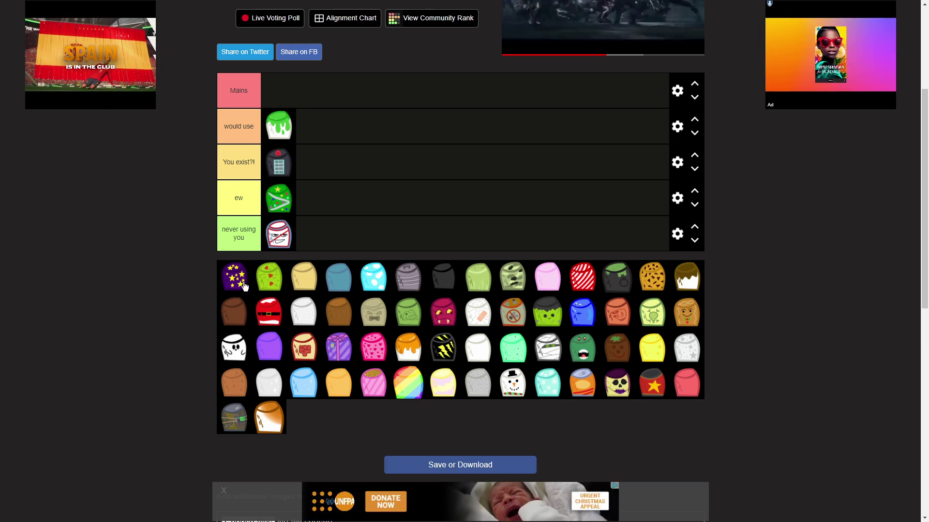
mouse_move(244, 286)
mouse_down()
mouse_move(162, 213)
mouse_move(357, 137)
mouse_up()
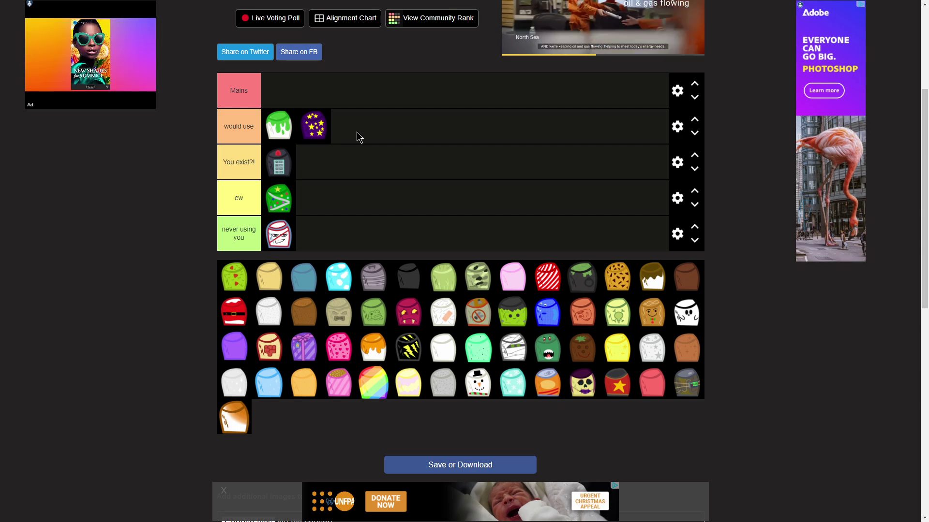
scroll(356, 138, up, 1)
scroll(203, 295, down, 1)
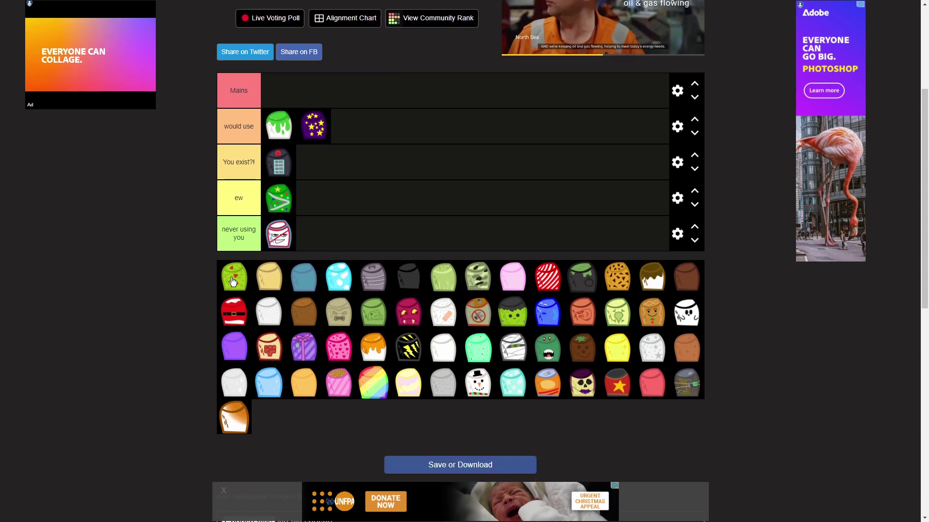
drag(233, 281, 177, 246)
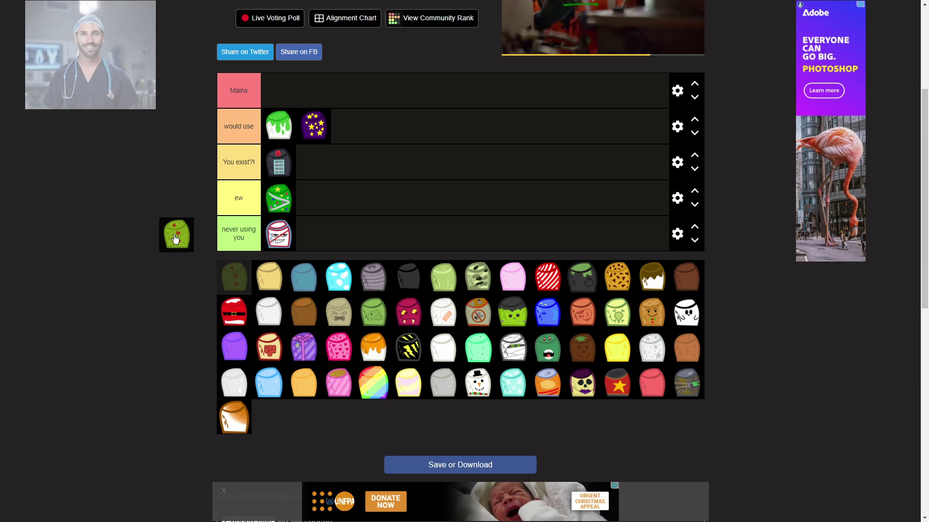
drag(174, 240, 256, 176)
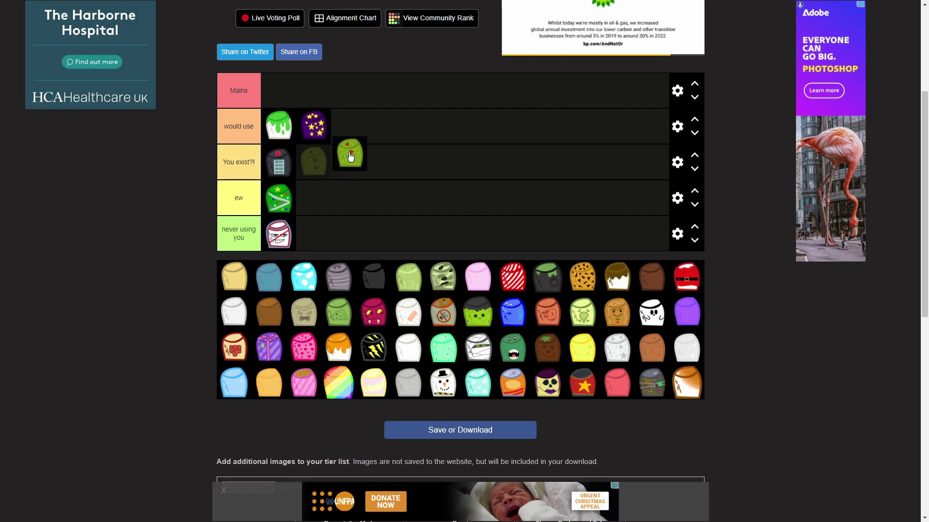
drag(256, 175, 396, 143)
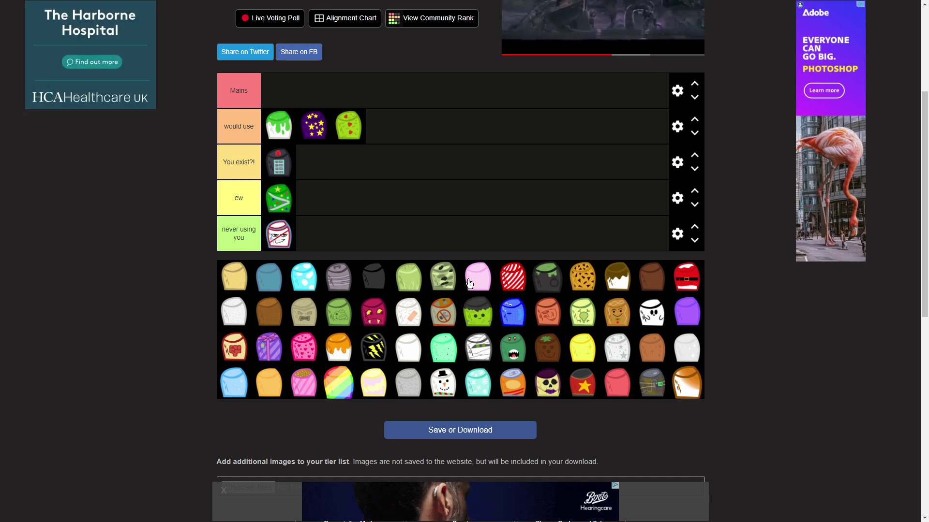
drag(477, 276, 233, 276)
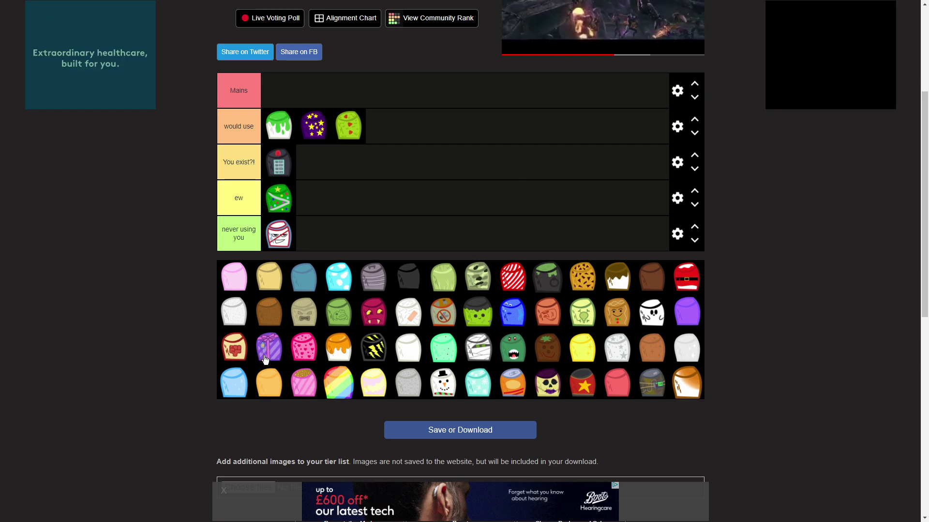
Step: Reorder the pool, bringing the orange, white, red, black and purple skins forward
drag(268, 383, 277, 291)
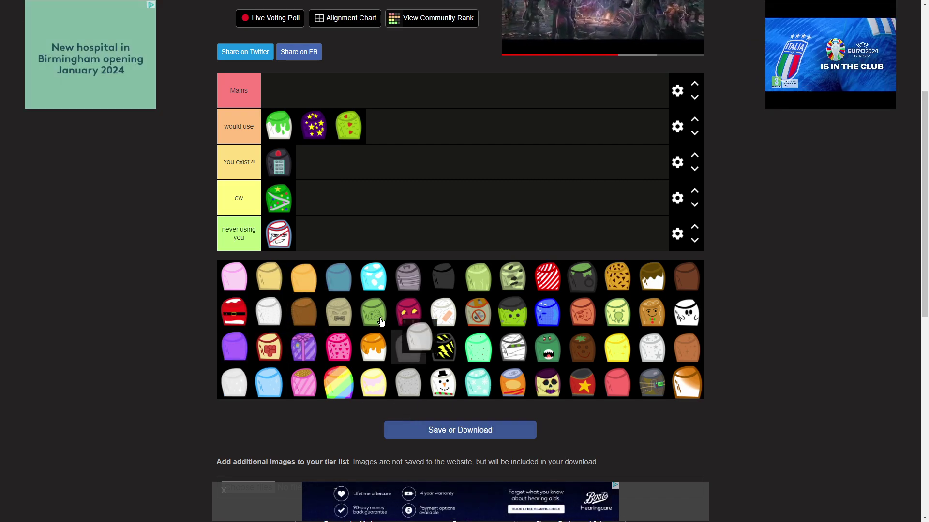
drag(443, 346, 269, 280)
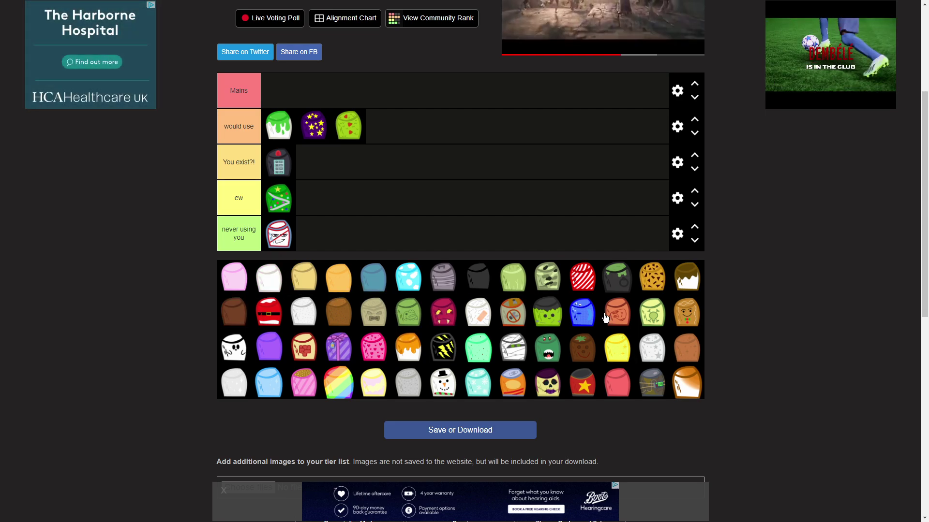
mouse_move(616, 383)
mouse_down()
mouse_move(286, 257)
mouse_move(275, 272)
mouse_up()
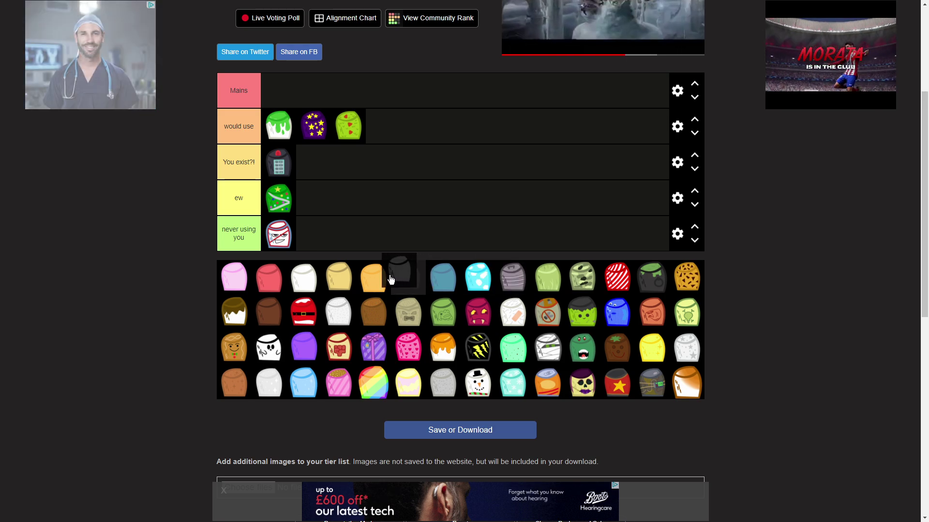
drag(513, 289, 373, 276)
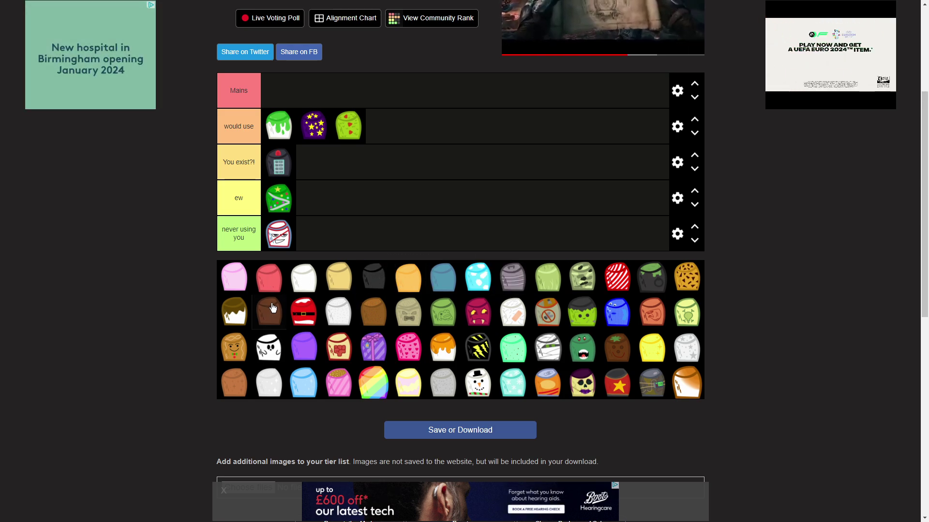
mouse_move(305, 348)
mouse_down()
mouse_move(314, 287)
mouse_move(321, 287)
mouse_up()
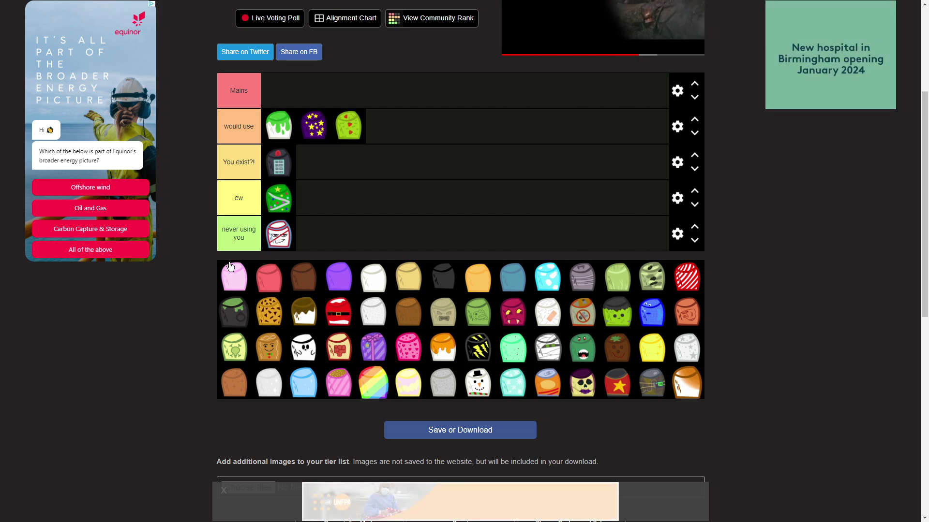
Step: Drop the pink, white, teal and purple skins into Mains
drag(235, 283, 278, 90)
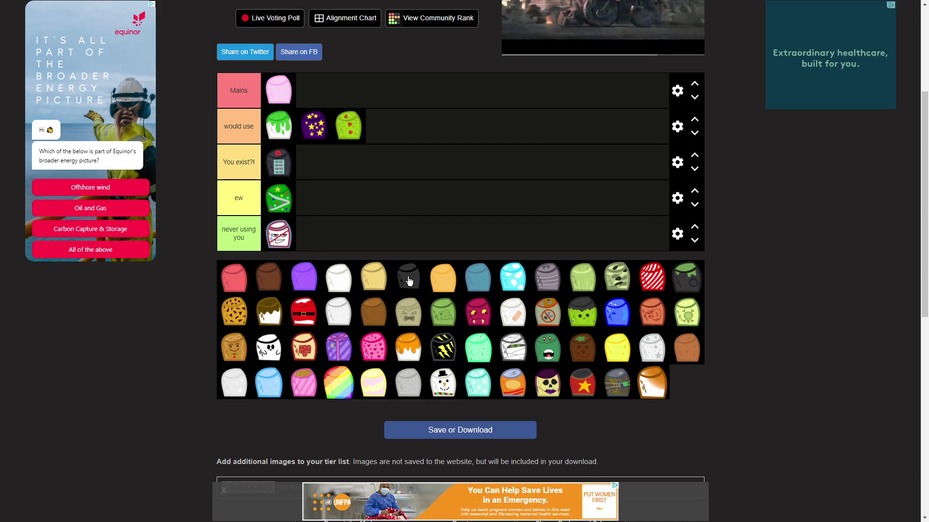
drag(338, 276, 314, 91)
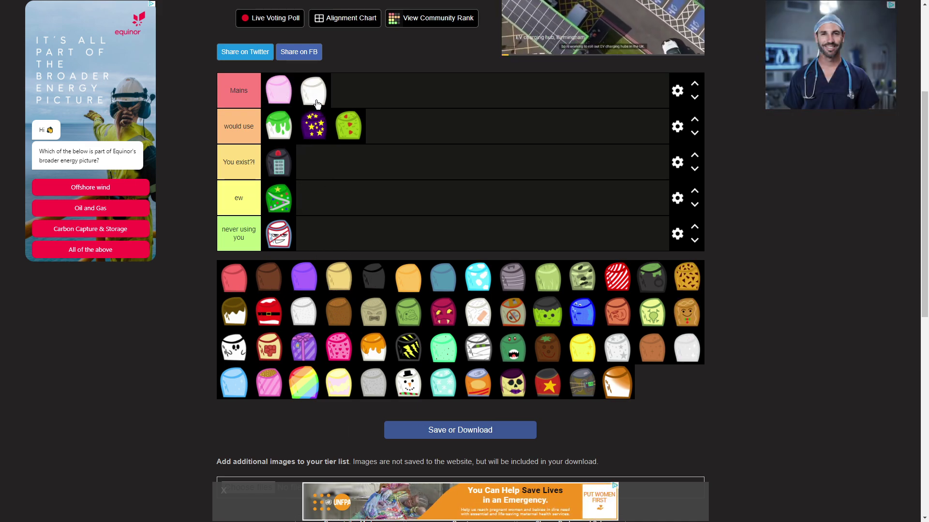
drag(444, 280, 354, 88)
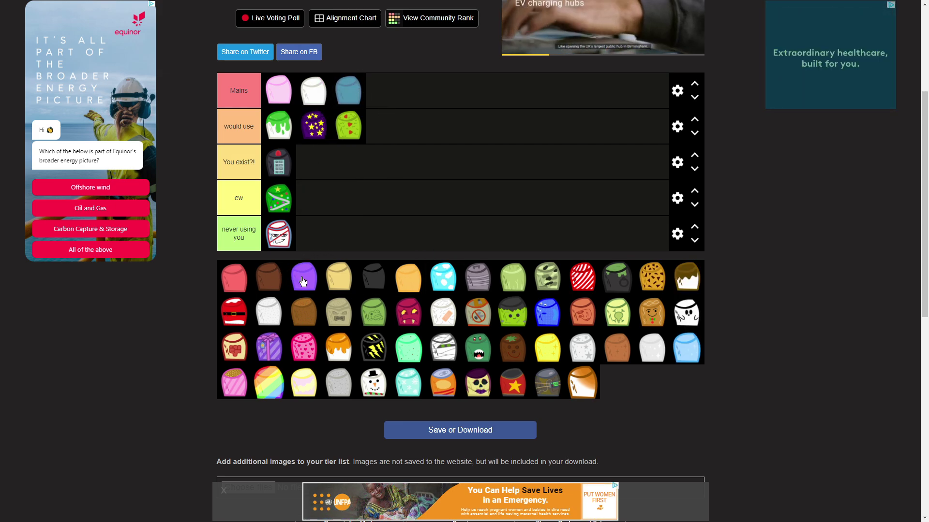
drag(303, 282, 406, 102)
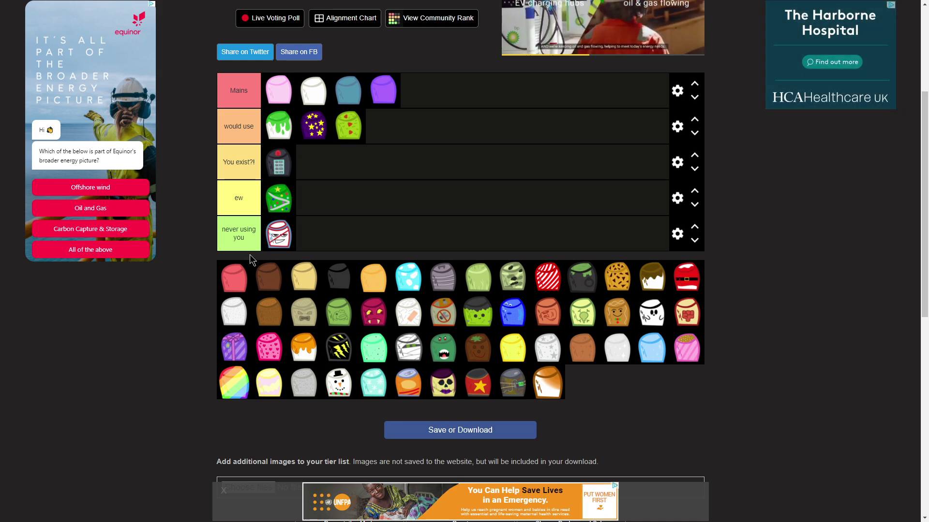
Step: Demote the teal, white and purple skins from Mains to would use
drag(352, 92, 367, 120)
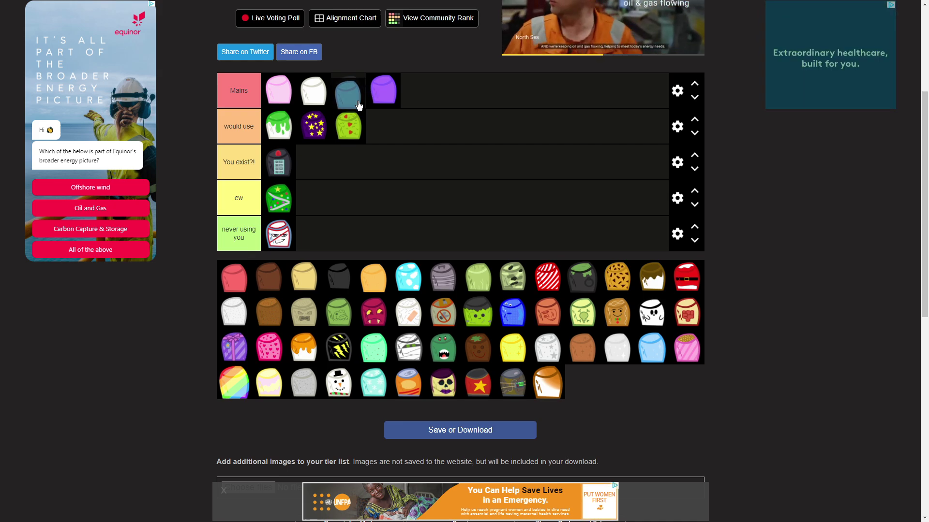
drag(308, 92, 383, 131)
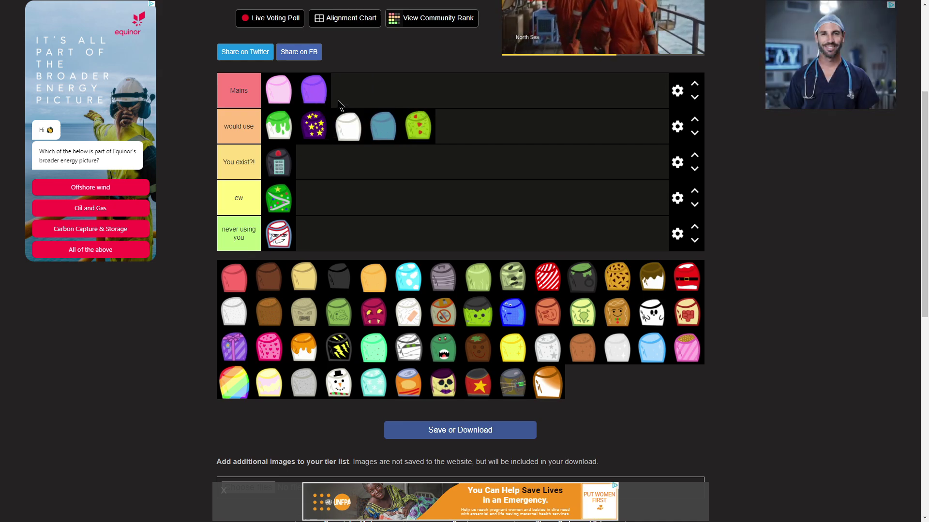
drag(314, 97, 349, 126)
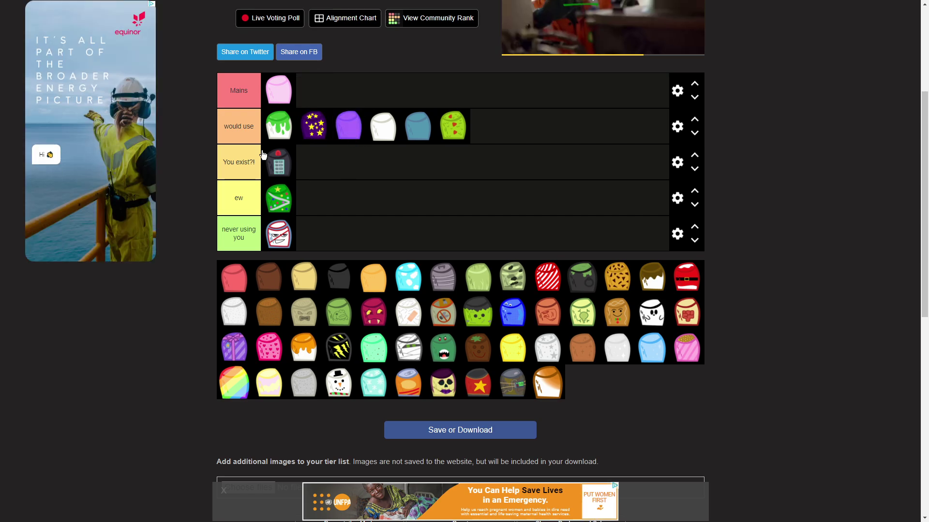
Step: Place red, brown and black skins in ew, and tan, orange and cyan in never using you
mouse_move(233, 278)
mouse_down()
mouse_move(289, 250)
mouse_move(313, 199)
mouse_up()
drag(233, 277, 347, 198)
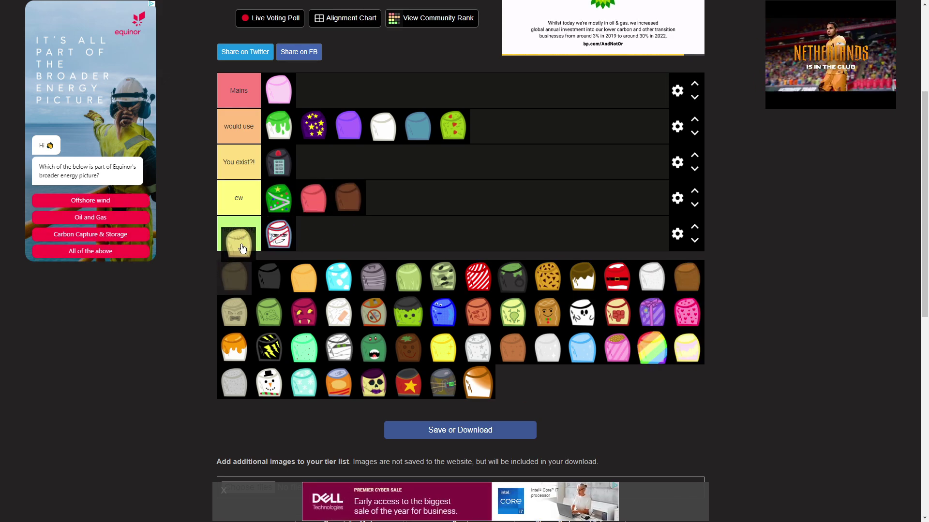
drag(236, 283, 314, 233)
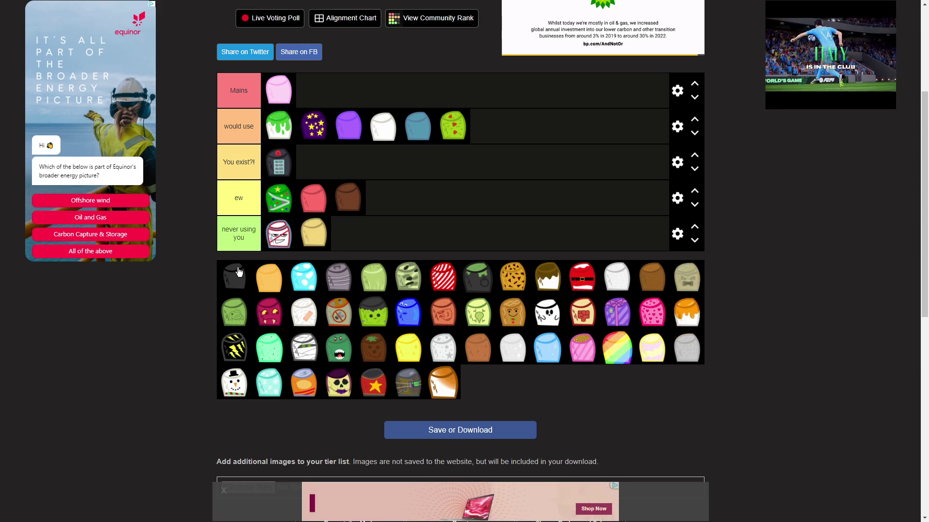
drag(240, 272, 416, 195)
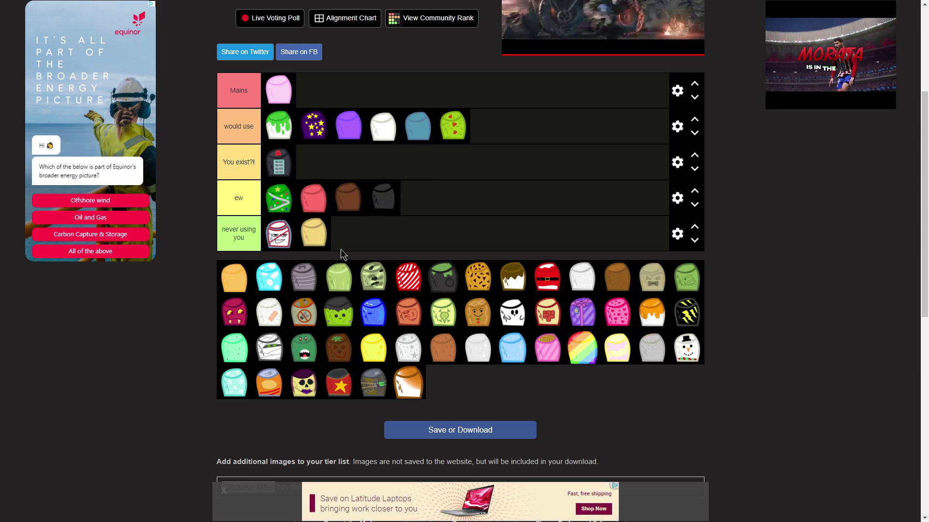
drag(234, 278, 389, 241)
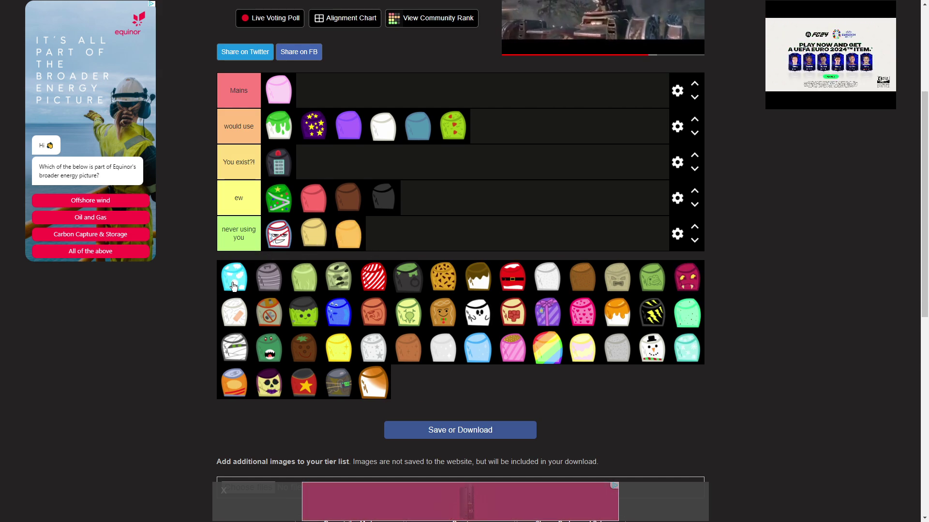
drag(234, 277, 405, 246)
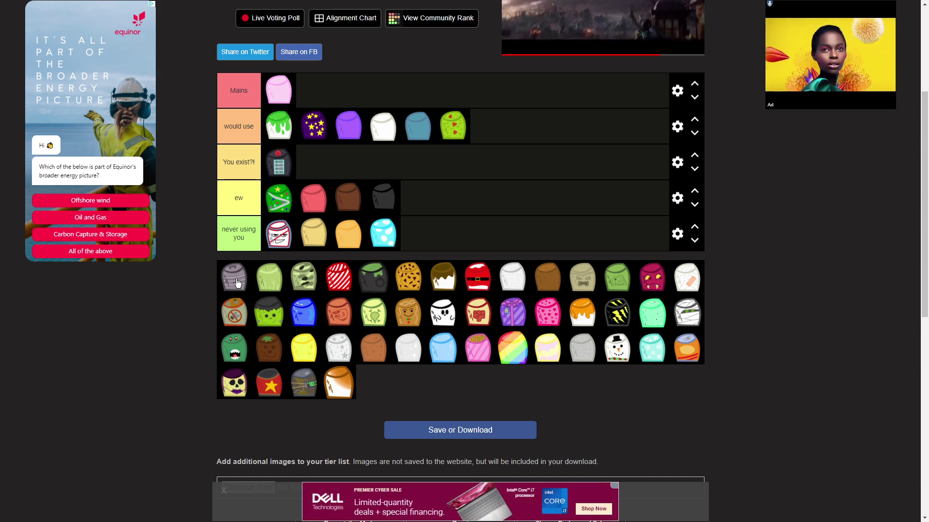
mouse_move(238, 282)
mouse_down()
mouse_move(186, 181)
mouse_move(338, 175)
mouse_up()
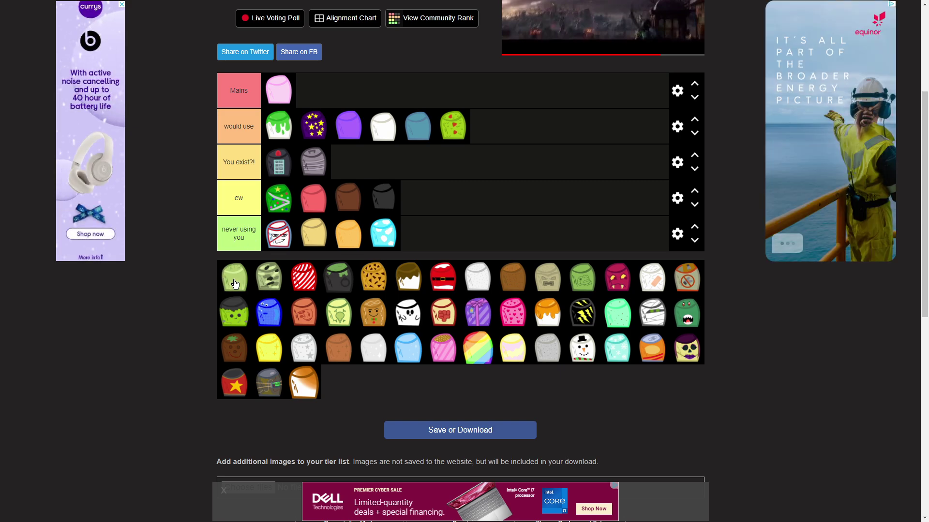
Step: Put the light green skin in would use, and the zombie and red striped skins in You exist?!
drag(235, 283, 557, 127)
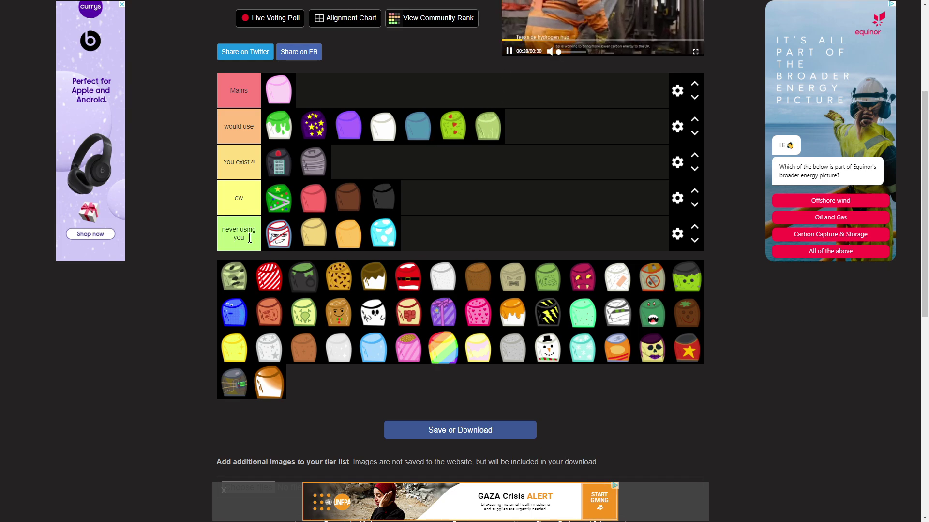
drag(232, 274, 388, 157)
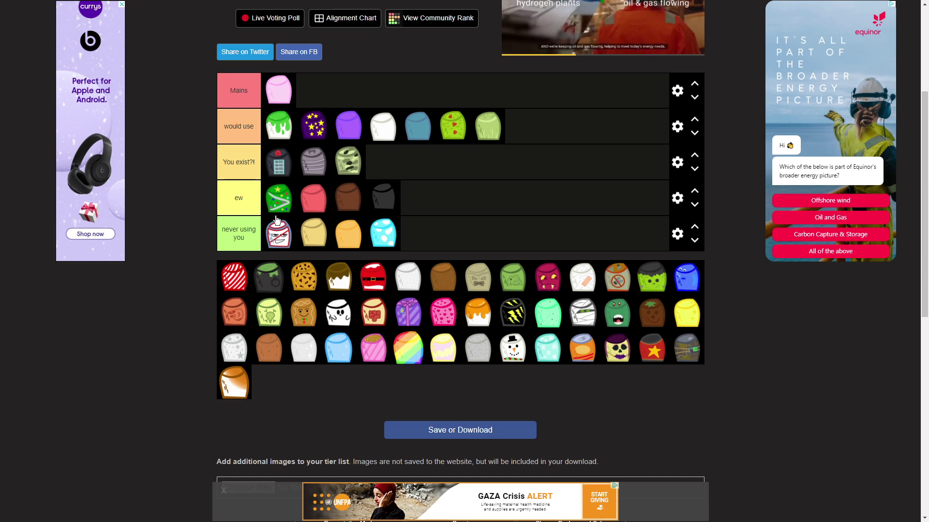
drag(229, 280, 186, 220)
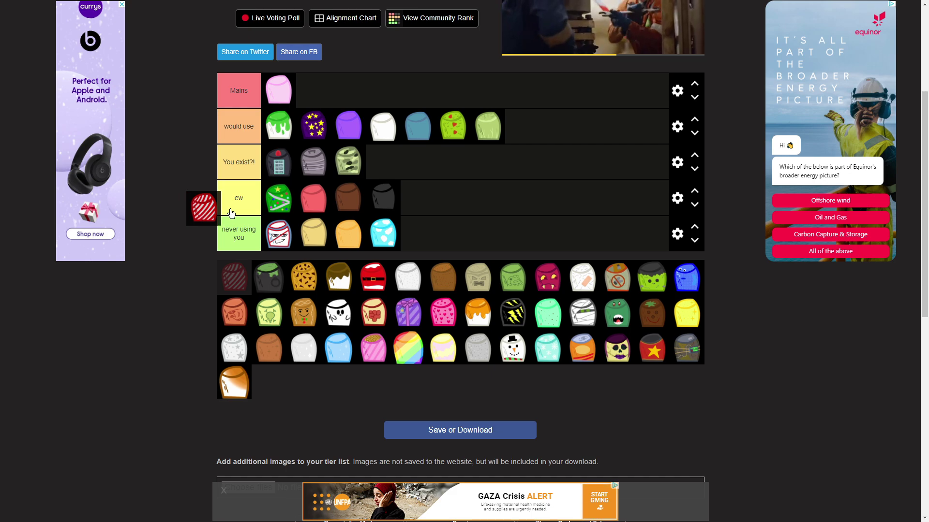
mouse_move(186, 219)
mouse_down()
mouse_move(550, 130)
mouse_move(486, 178)
mouse_up()
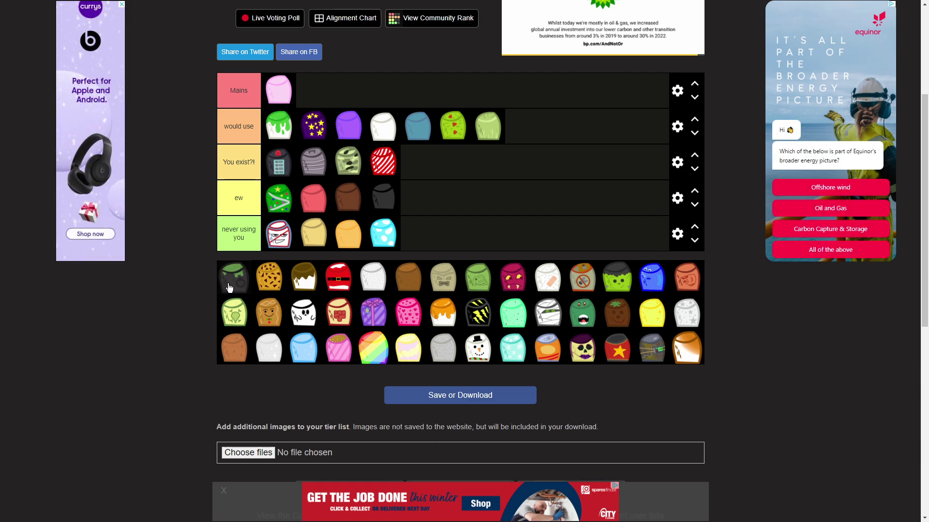
Step: Add the dark cauldron and cookie skins to You exist?! and the brown-haired skin to ew
drag(232, 286, 500, 175)
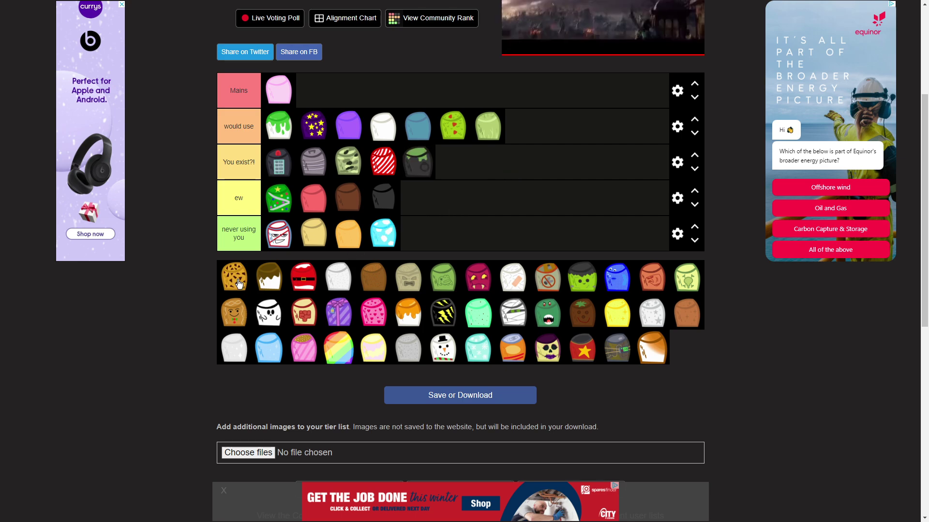
drag(238, 284, 499, 174)
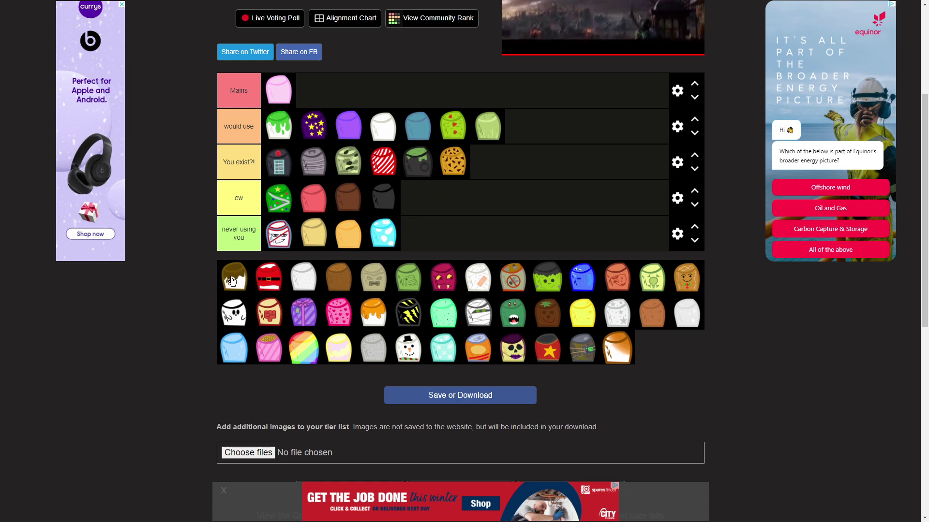
drag(234, 281, 445, 198)
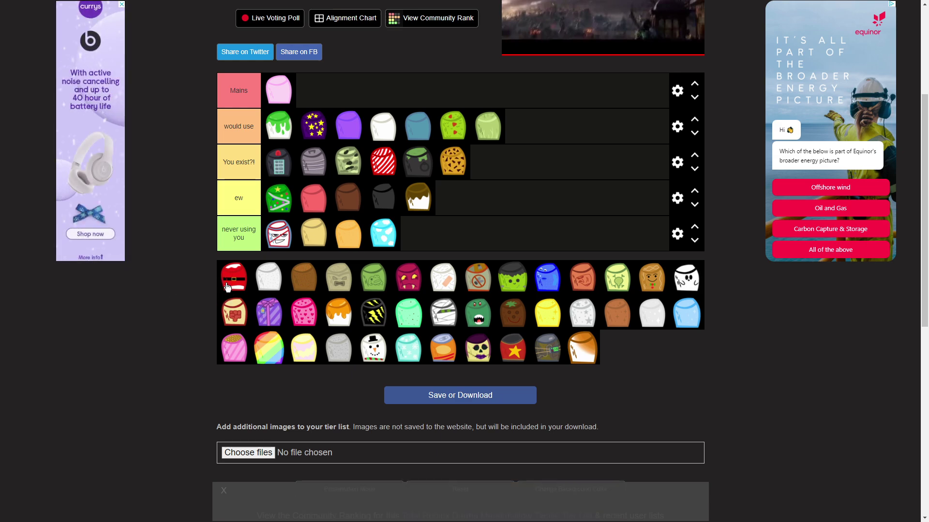
Step: Add the red belted and white skins to would use; place the brown skin in never using you
drag(228, 287, 197, 273)
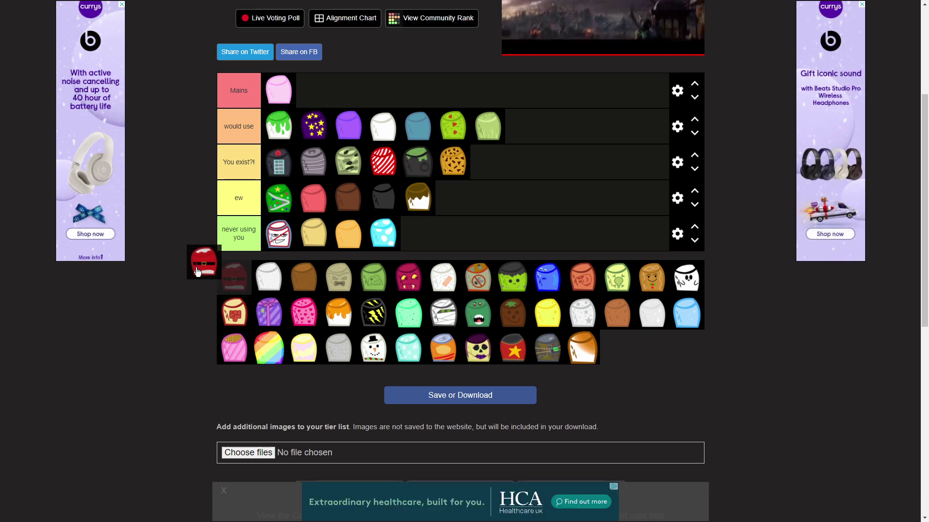
mouse_move(197, 272)
mouse_down()
mouse_move(221, 237)
mouse_move(577, 147)
mouse_up()
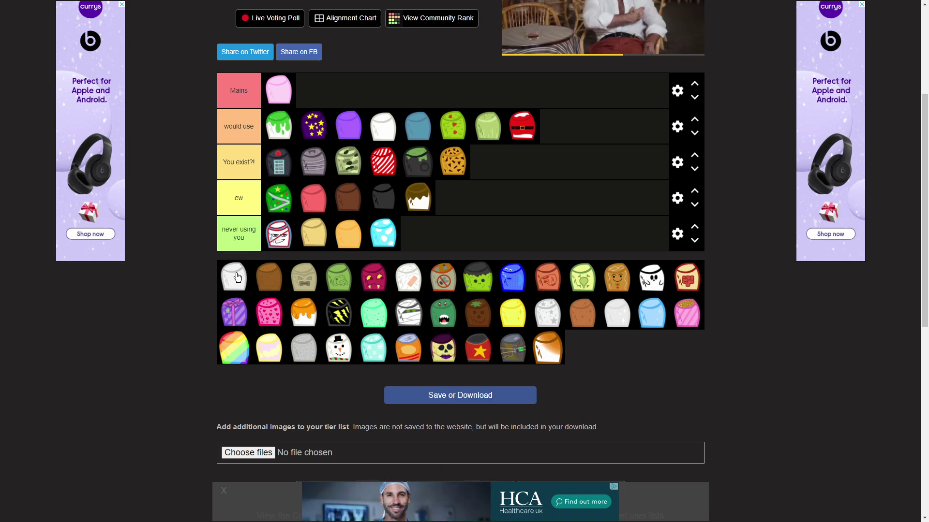
mouse_move(236, 282)
mouse_down()
mouse_move(579, 125)
mouse_move(377, 139)
mouse_up()
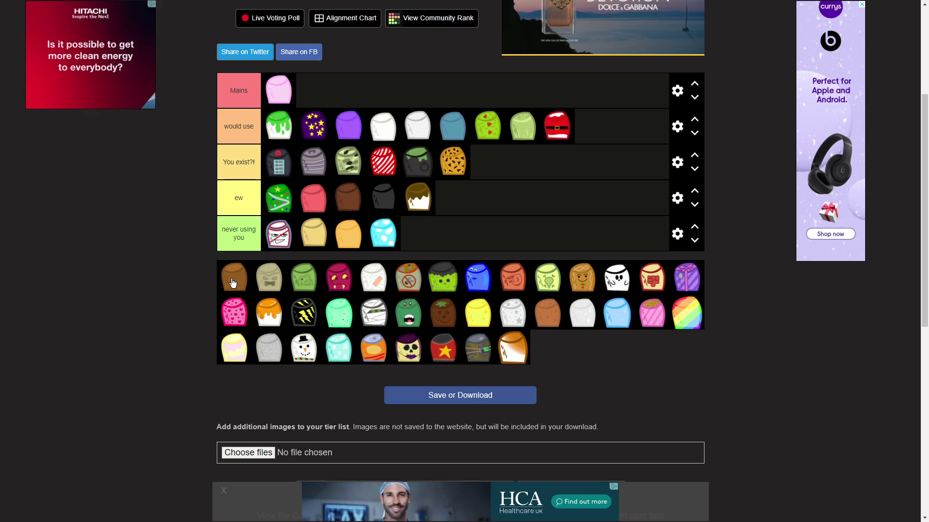
drag(233, 282, 520, 211)
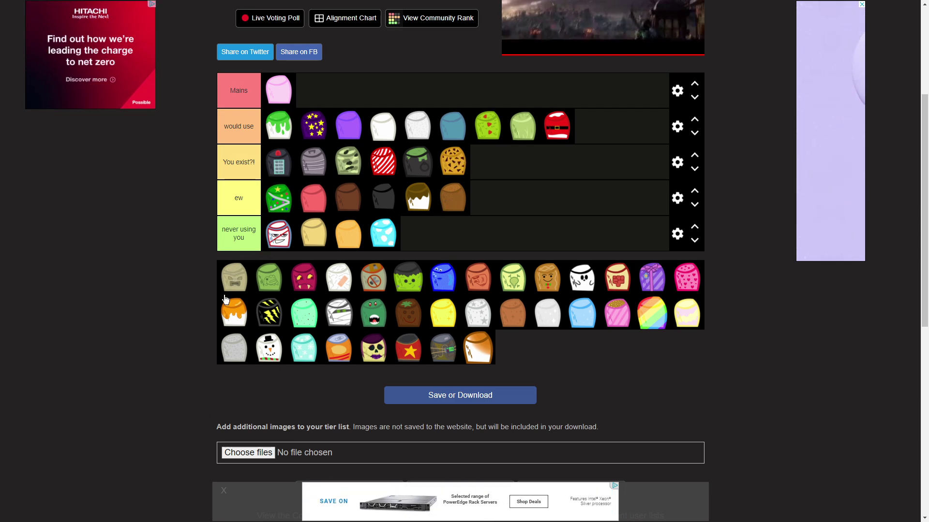
drag(454, 200, 434, 242)
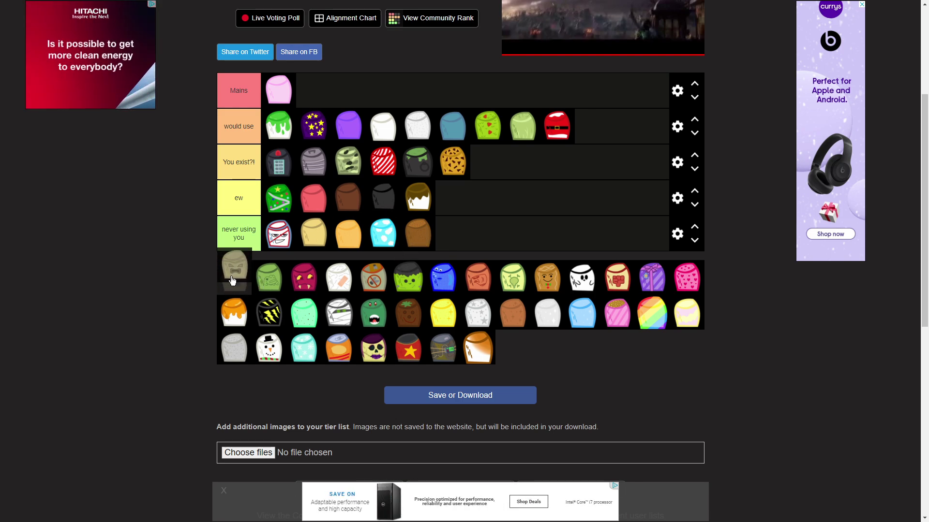
Step: Rank beige as You exist?!, green as would use, crimson monster as never using you, white bandaged as ew
drag(232, 287, 349, 289)
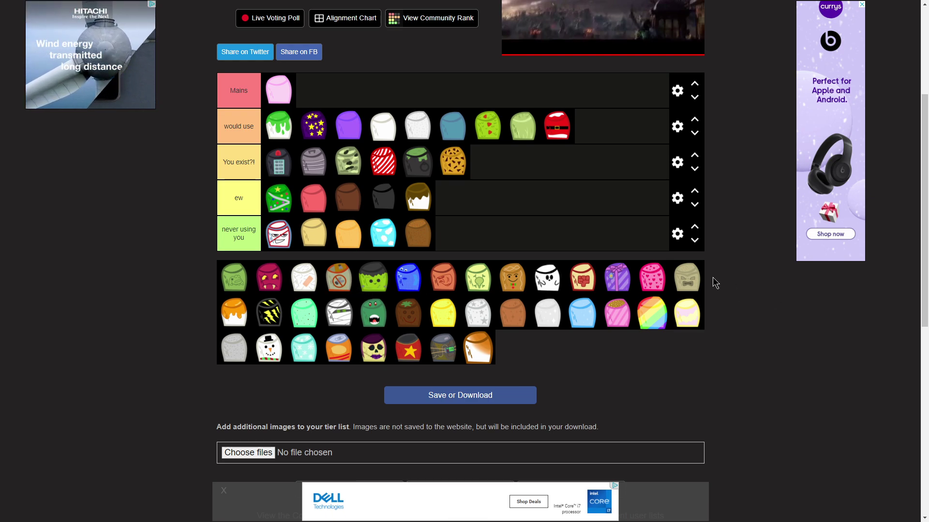
mouse_move(687, 277)
mouse_down()
mouse_move(224, 263)
mouse_move(524, 170)
mouse_up()
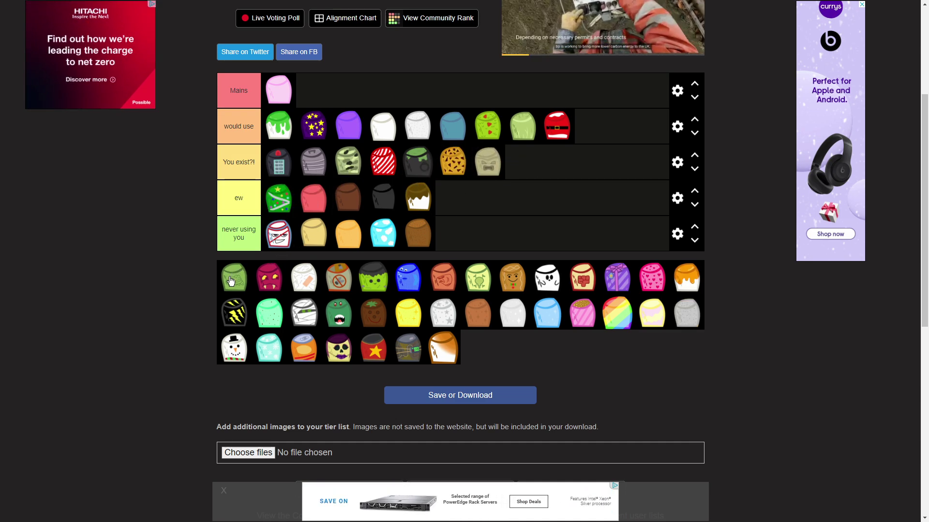
drag(230, 283, 612, 139)
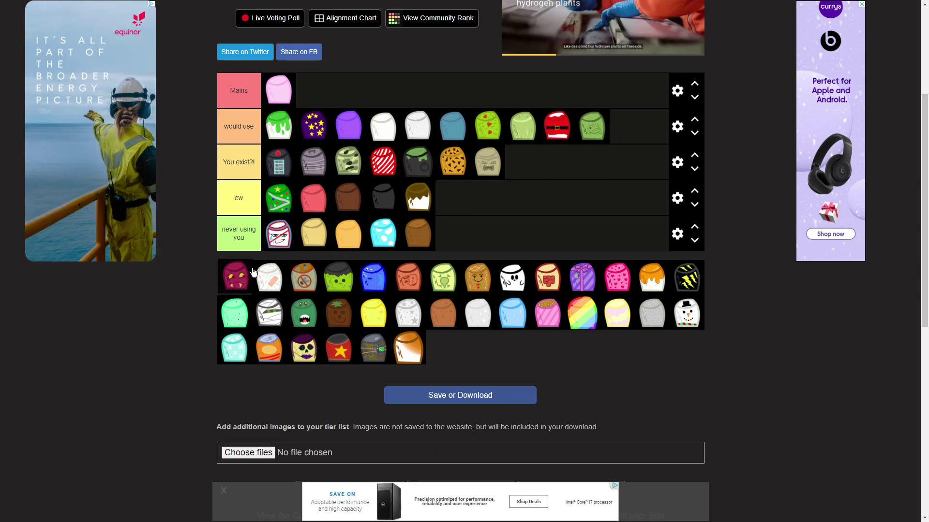
drag(234, 277, 484, 243)
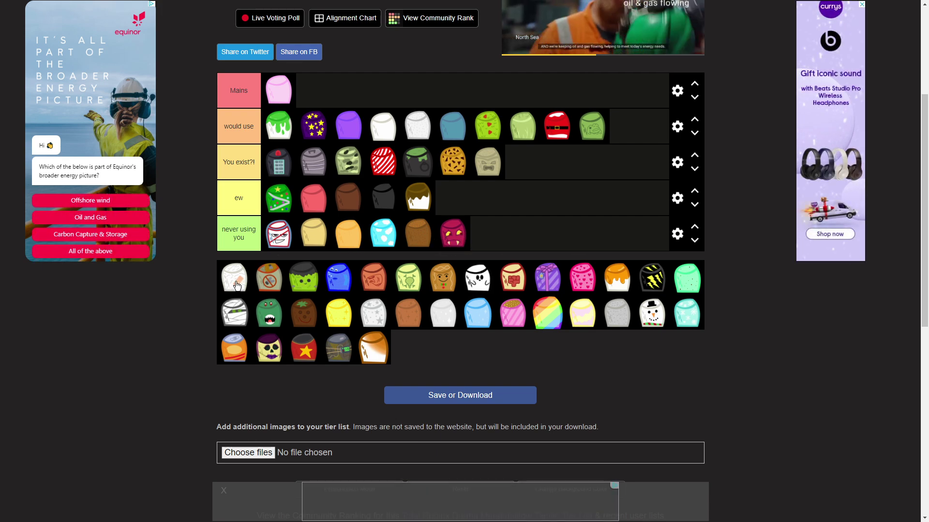
drag(238, 284, 514, 212)
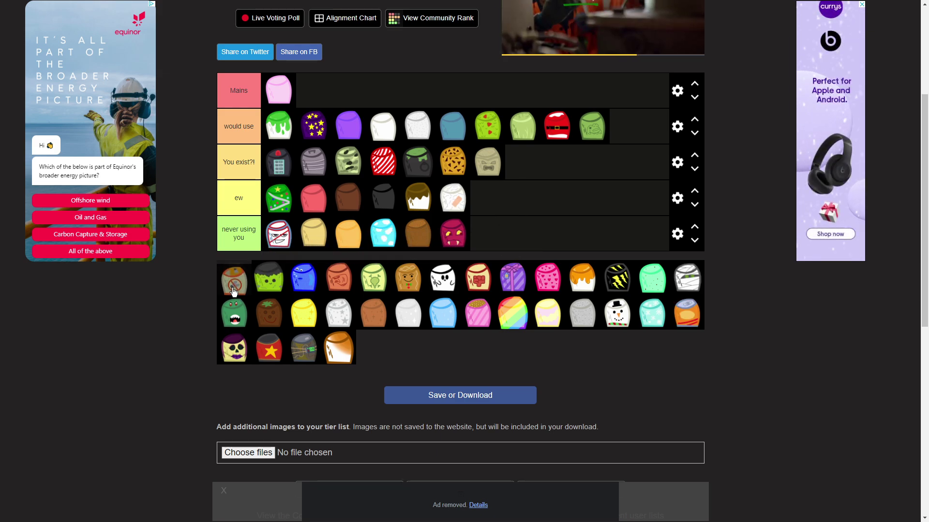
Step: Put crossed-out and blue skins in never using you, Frankenstein in would use, orange swirl in ew
drag(233, 292, 574, 234)
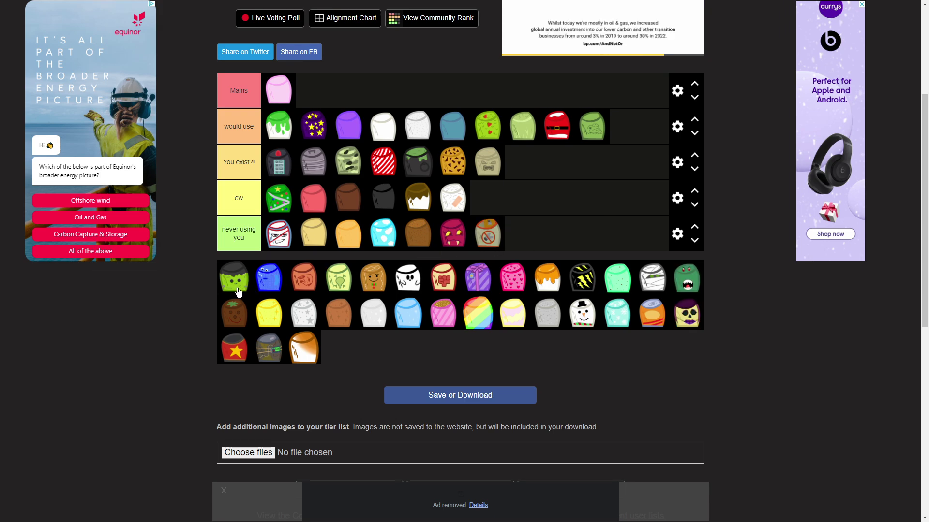
drag(237, 291, 651, 143)
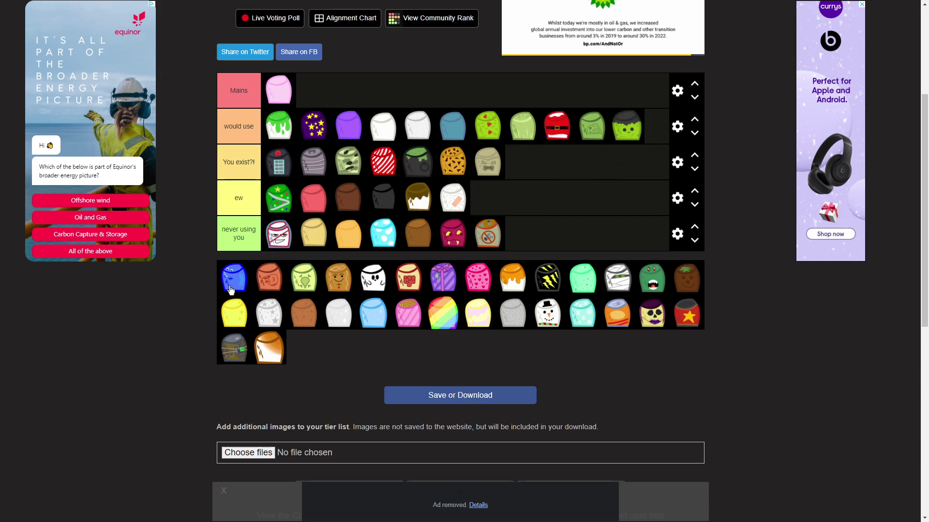
mouse_move(223, 289)
mouse_down()
mouse_move(255, 253)
mouse_move(537, 243)
mouse_up()
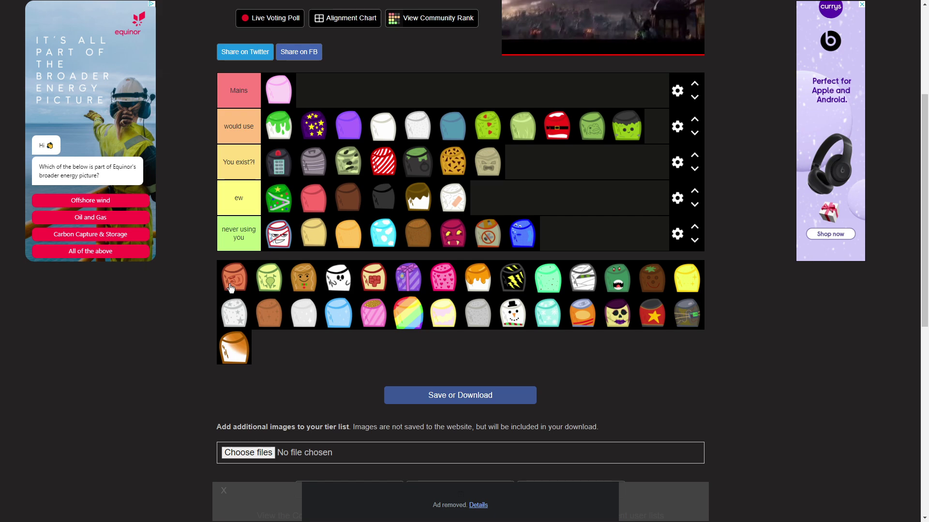
mouse_move(241, 281)
mouse_down()
mouse_move(257, 256)
mouse_move(508, 202)
mouse_up()
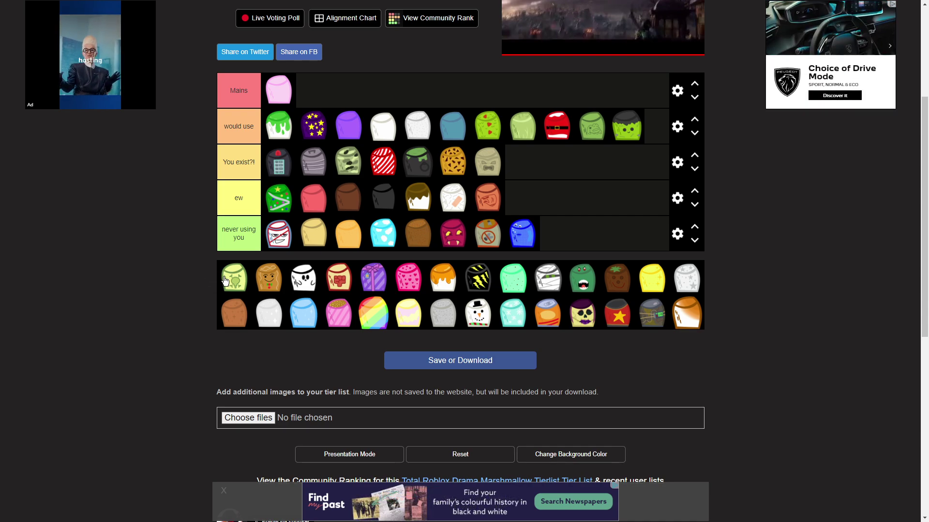
Step: Rank light green and red boxy as would use, gingerbread as You exist?!, ghost as ew, purple as Mains
drag(238, 291, 544, 224)
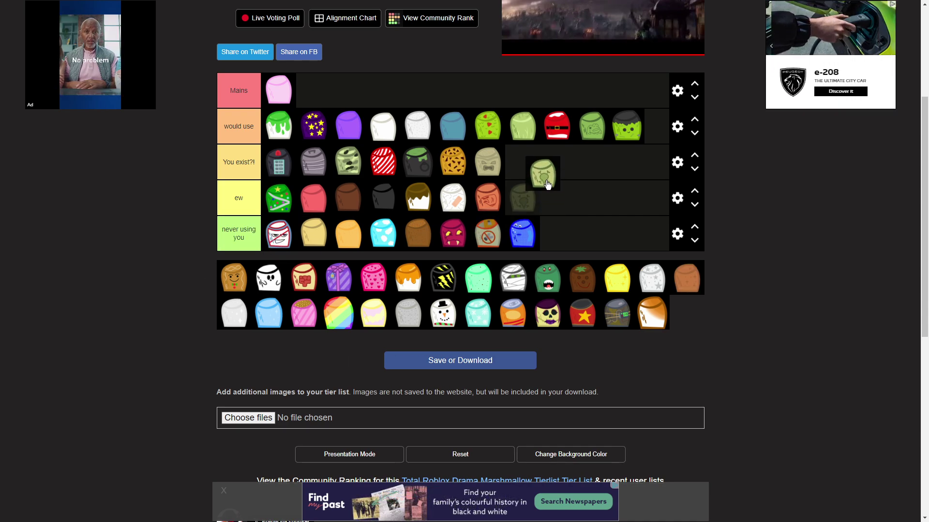
mouse_move(547, 185)
mouse_down()
mouse_move(526, 170)
mouse_move(660, 138)
mouse_up()
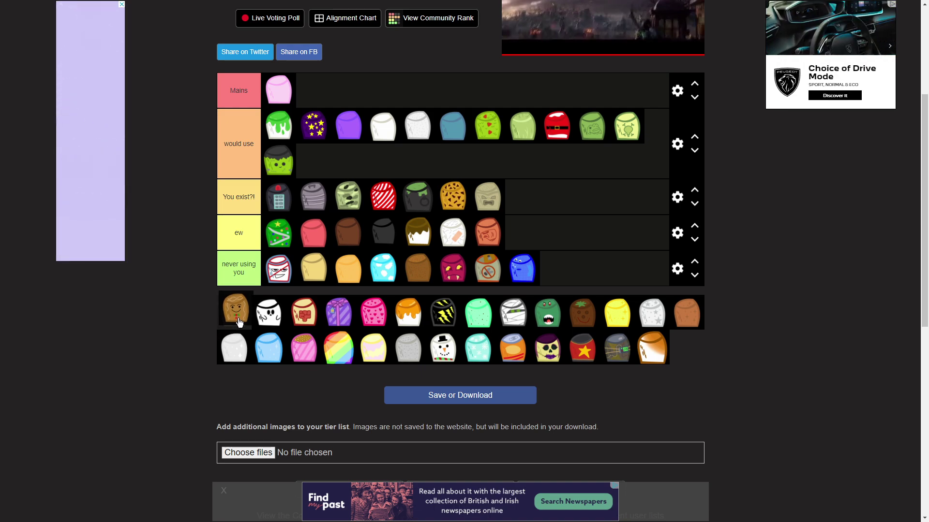
mouse_move(237, 328)
mouse_down()
mouse_move(491, 243)
mouse_move(536, 207)
mouse_up()
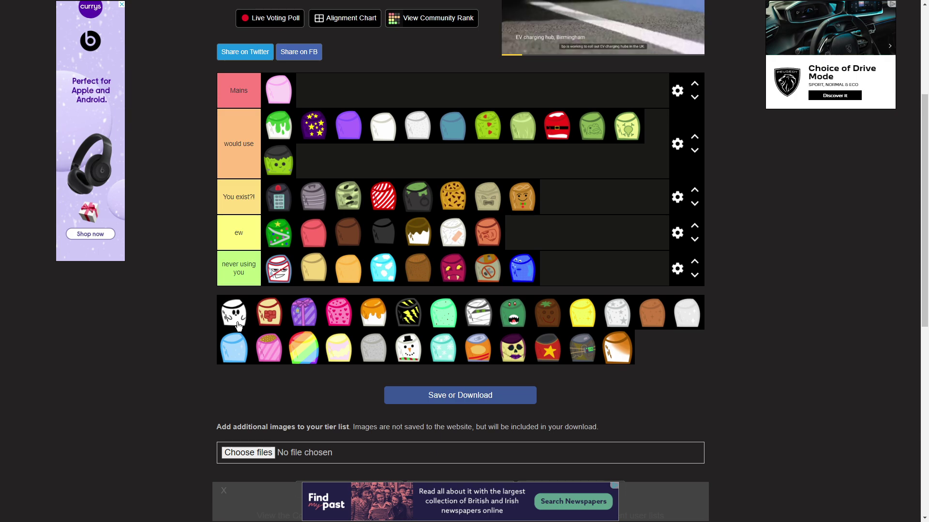
drag(238, 325, 580, 239)
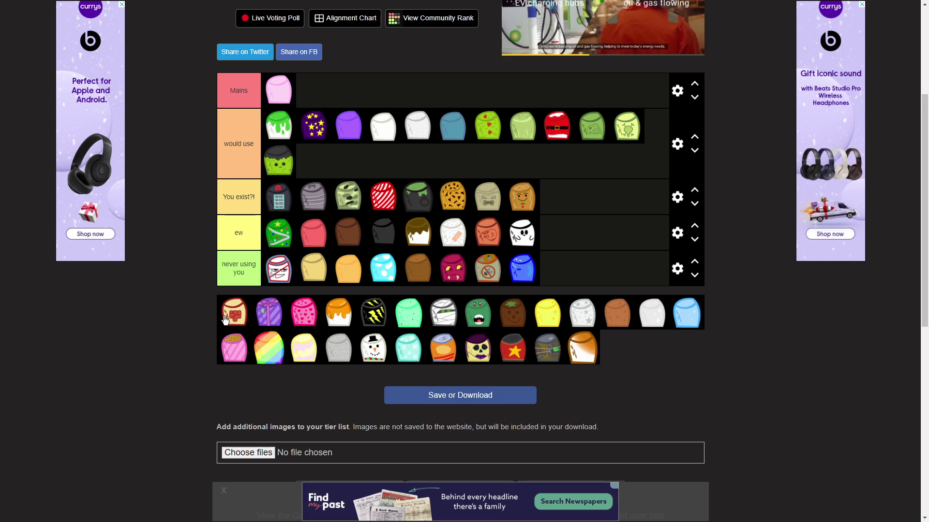
drag(224, 318, 178, 208)
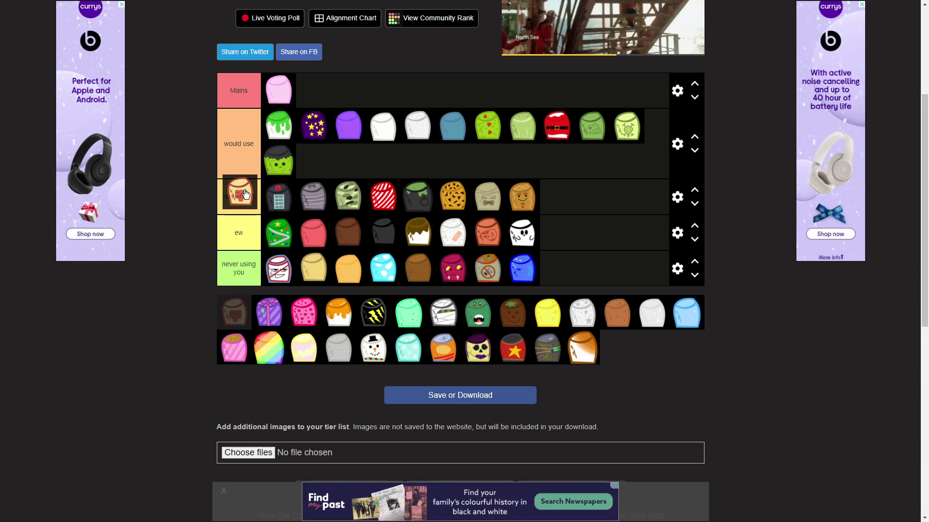
drag(177, 209, 385, 153)
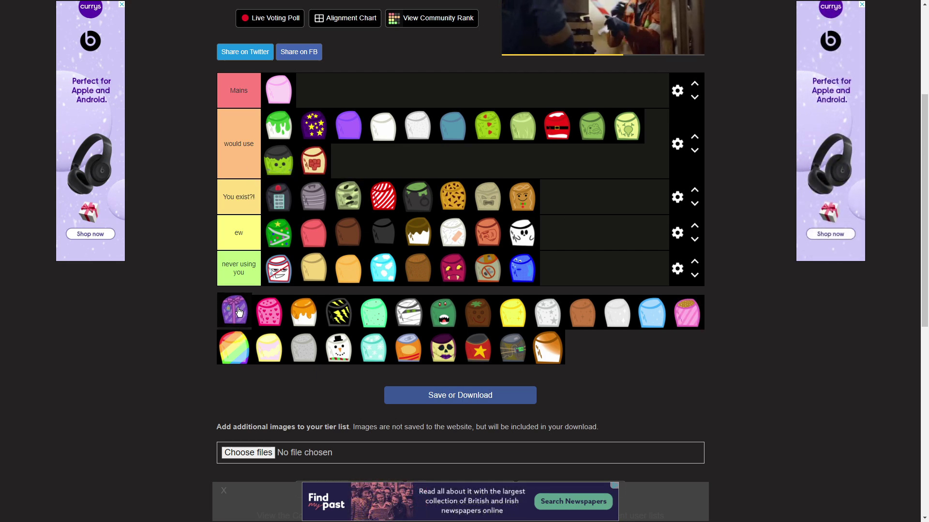
drag(234, 312, 373, 98)
Step: Rank pink spotted as Mains, orange drip as You exist?!, black lightning as never using you, mint as ew
drag(234, 317, 400, 91)
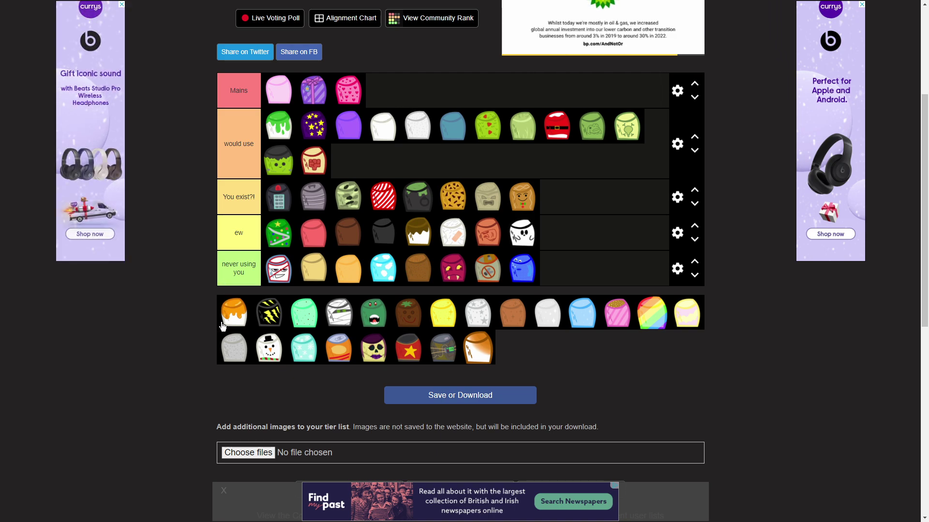
mouse_move(222, 326)
mouse_down()
mouse_move(328, 177)
mouse_move(570, 202)
mouse_up()
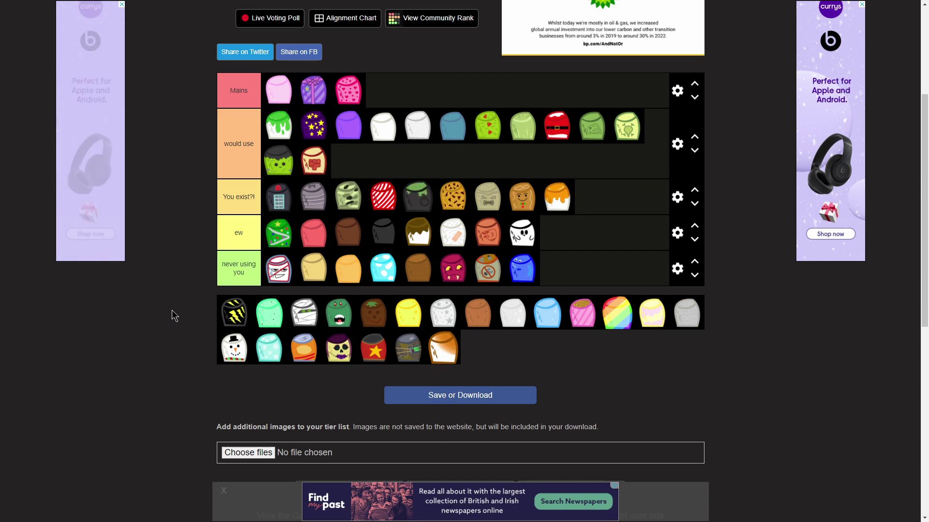
drag(220, 326, 580, 286)
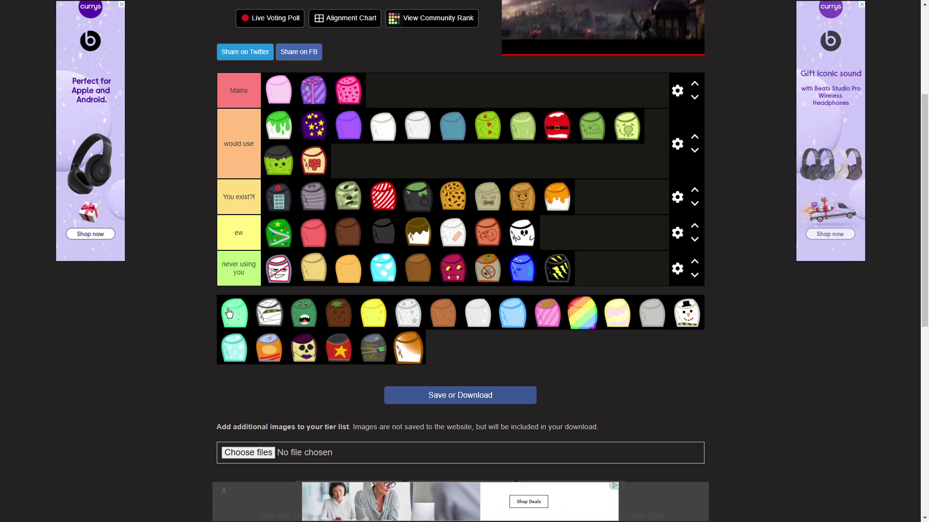
mouse_move(233, 309)
mouse_down()
mouse_move(627, 199)
mouse_move(574, 236)
mouse_up()
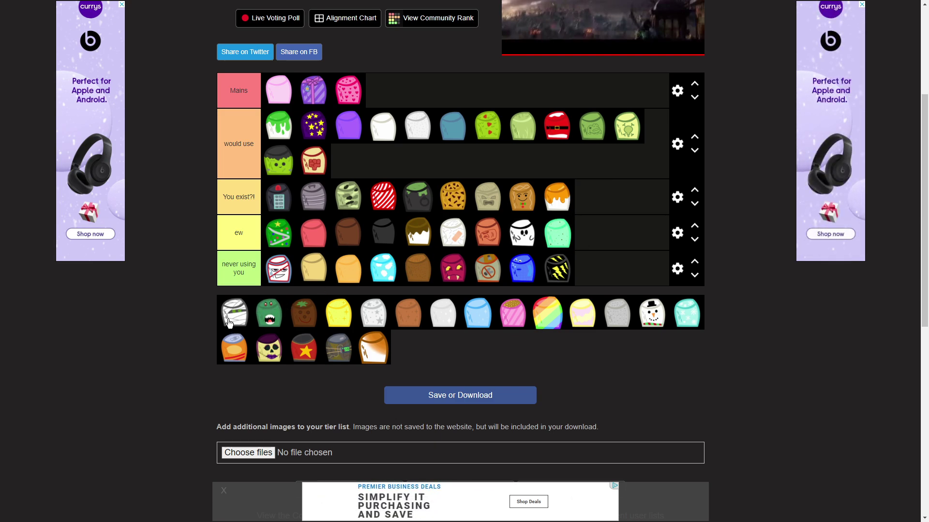
Step: Put bandaged white in would use, green monster in never using you, and brown, yellow, white star in You exist?!
drag(229, 322, 350, 166)
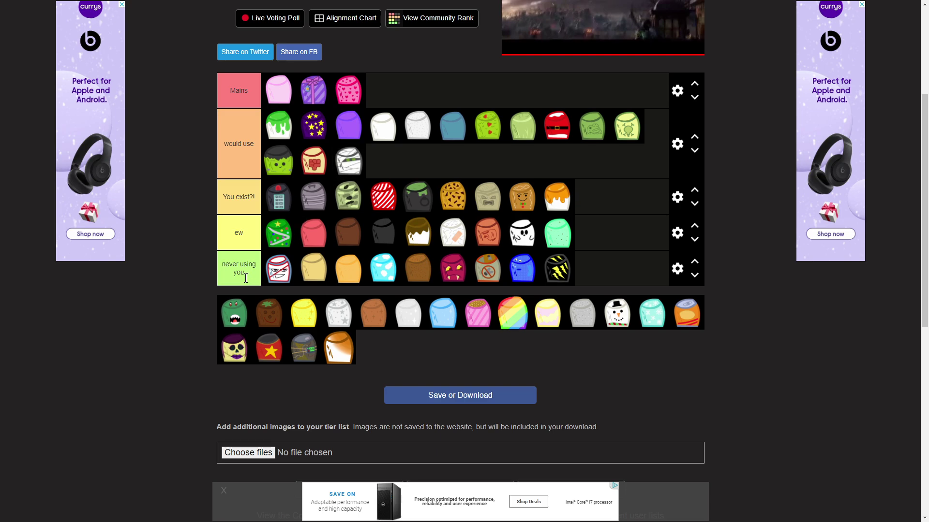
drag(227, 319, 649, 270)
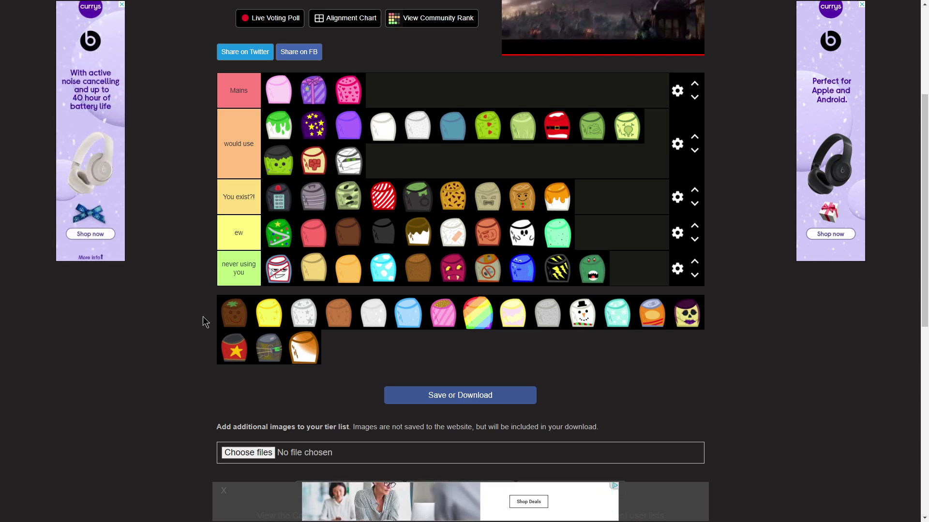
mouse_move(233, 318)
mouse_down()
mouse_move(224, 319)
mouse_move(624, 237)
mouse_move(619, 203)
mouse_up()
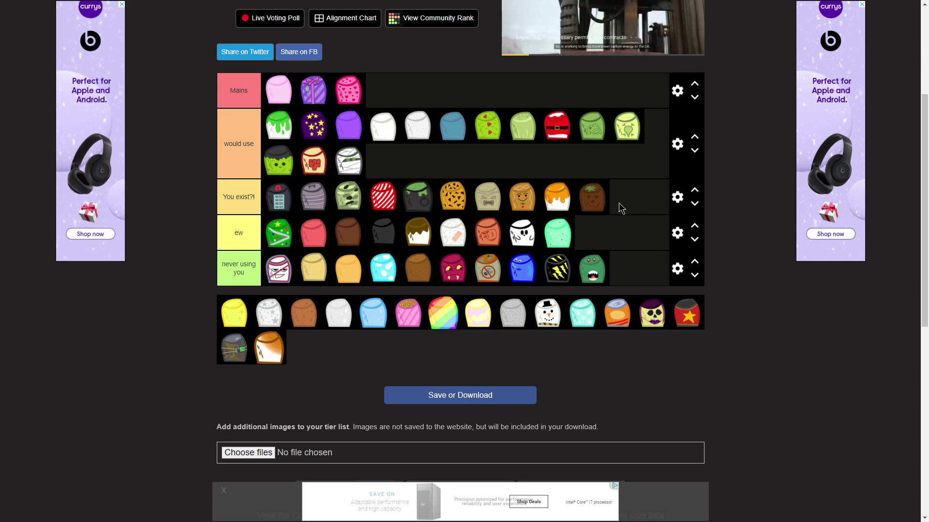
mouse_move(228, 324)
mouse_down()
mouse_move(466, 179)
mouse_move(460, 172)
mouse_up()
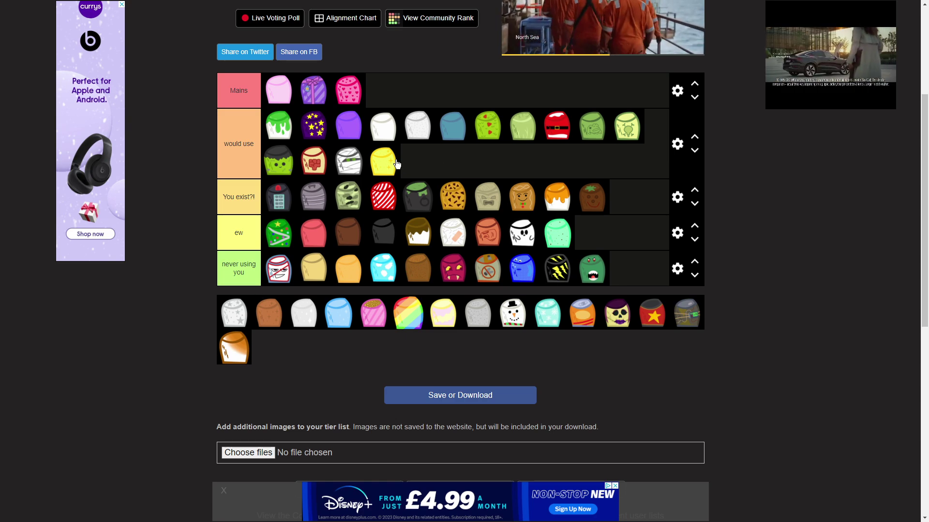
drag(389, 168, 627, 197)
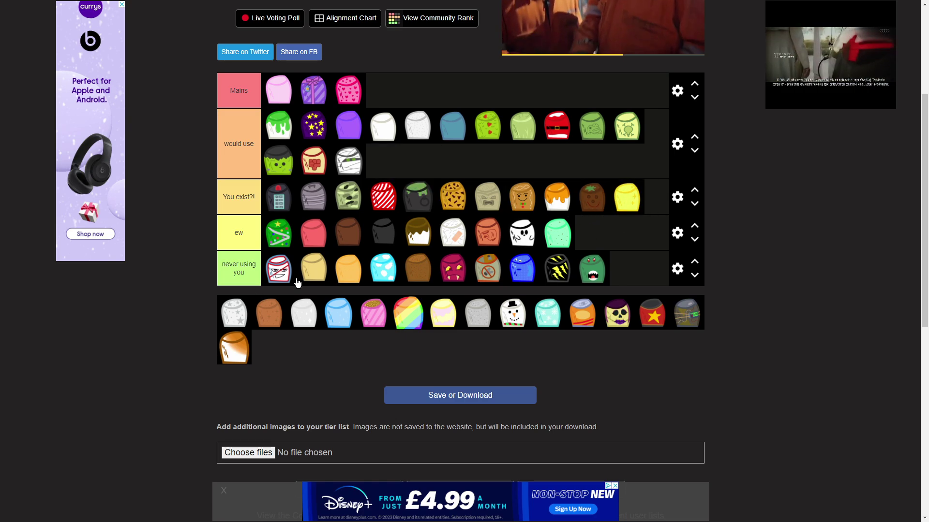
drag(225, 314, 638, 213)
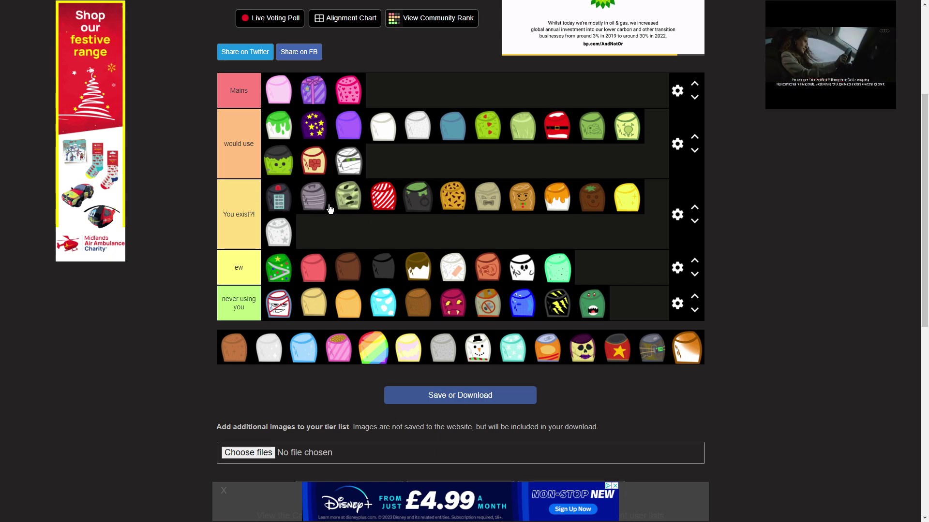
Step: Promote camo, orange-topped, dark brown and black-green skins to would use; add brown and white to You exist?!
mouse_move(343, 204)
mouse_down()
mouse_move(390, 166)
mouse_move(429, 163)
mouse_up()
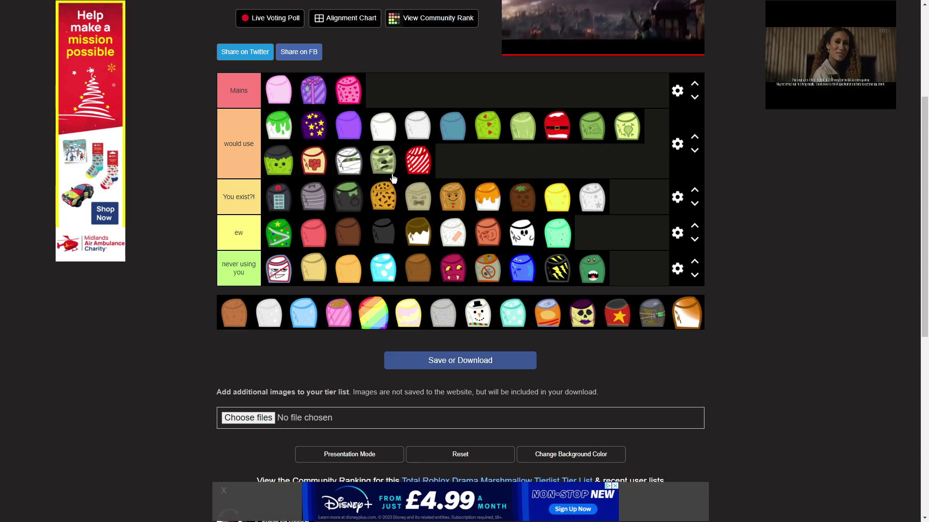
drag(487, 196, 450, 161)
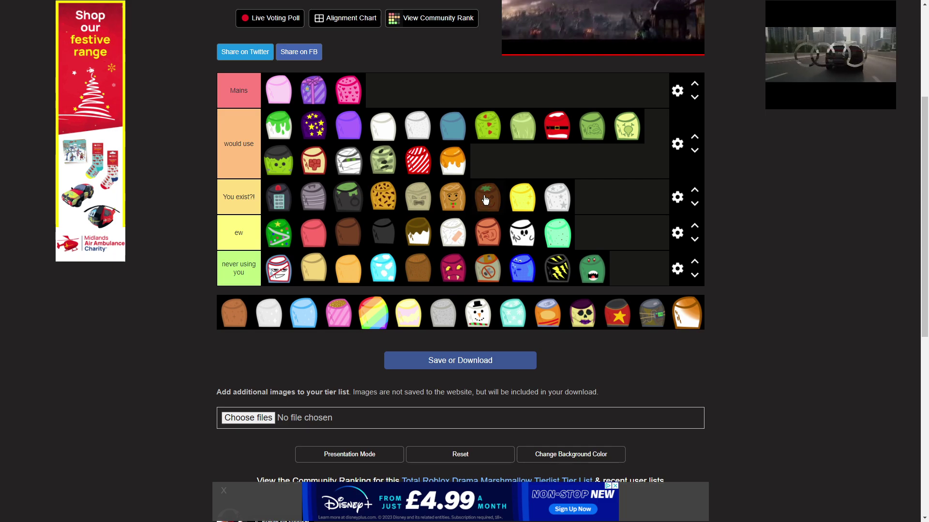
drag(486, 196, 470, 170)
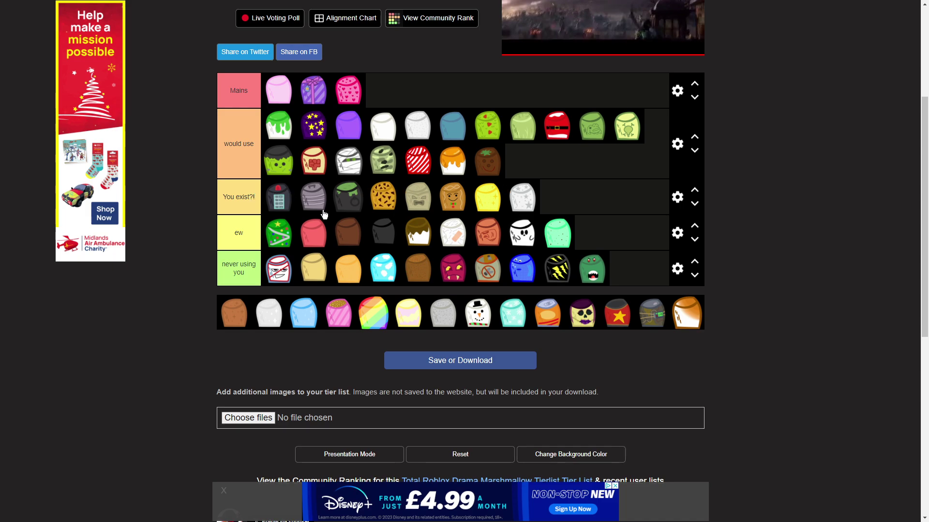
drag(348, 196, 534, 164)
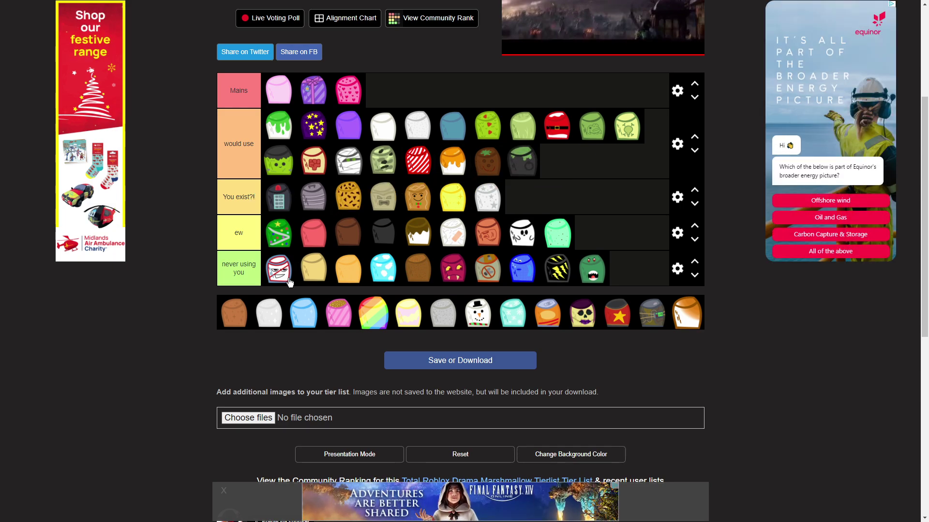
drag(234, 314, 522, 196)
mouse_move(269, 313)
mouse_down()
mouse_move(584, 210)
mouse_move(566, 215)
mouse_up()
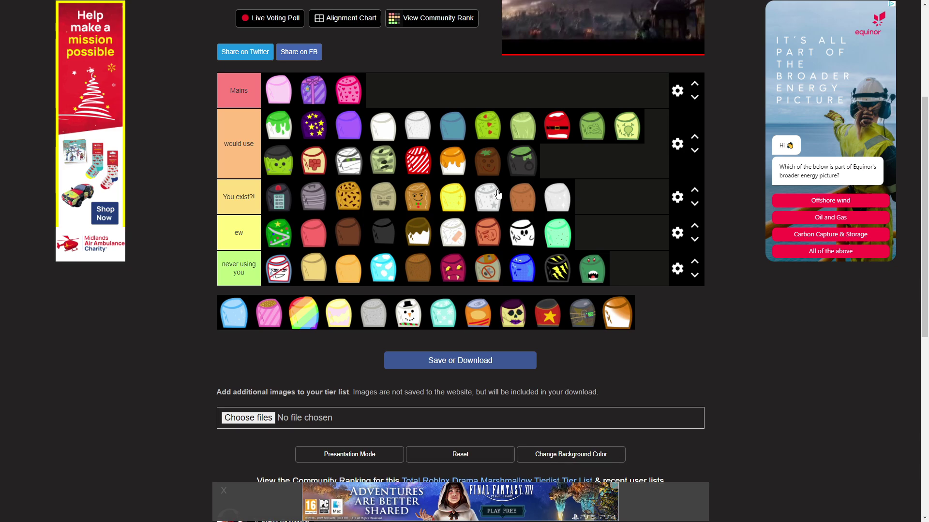
Step: Add the blue skin to You exist?! and the pink and rainbow skins to Mains
drag(234, 313, 596, 209)
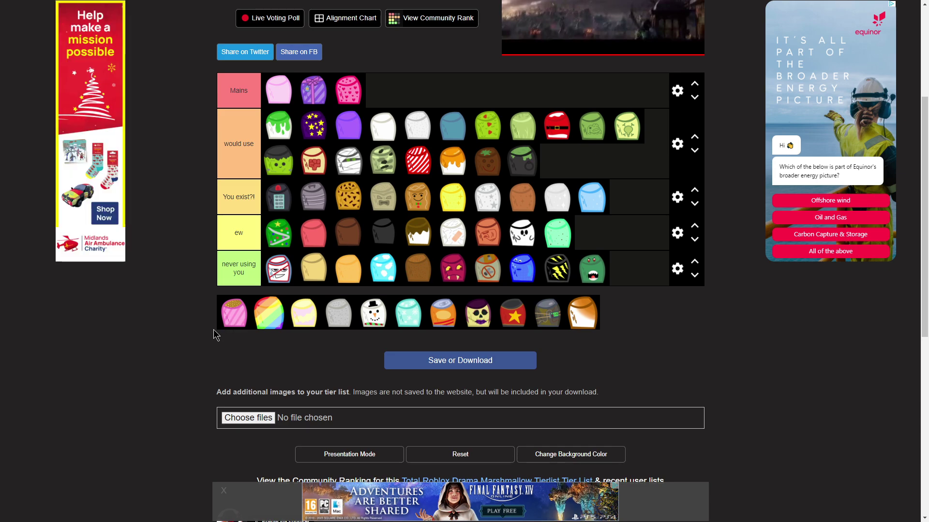
drag(220, 327, 410, 104)
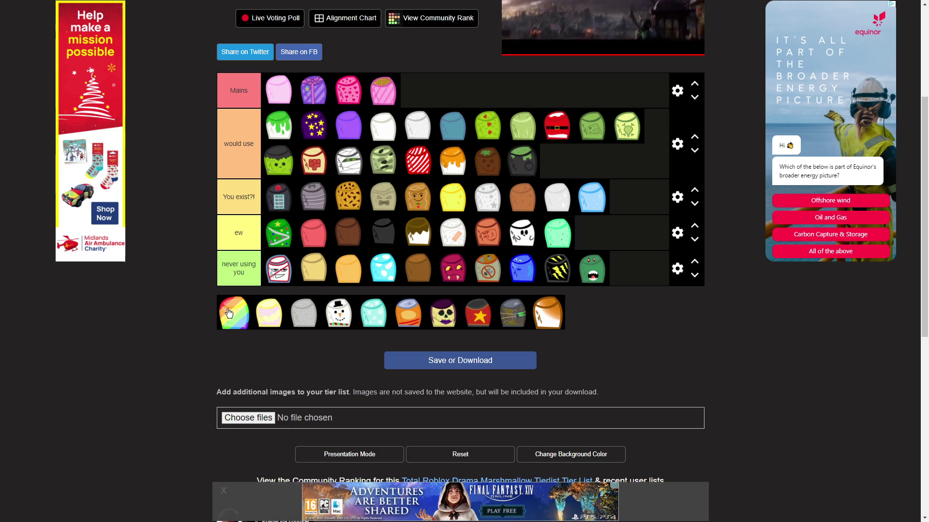
drag(229, 314, 215, 294)
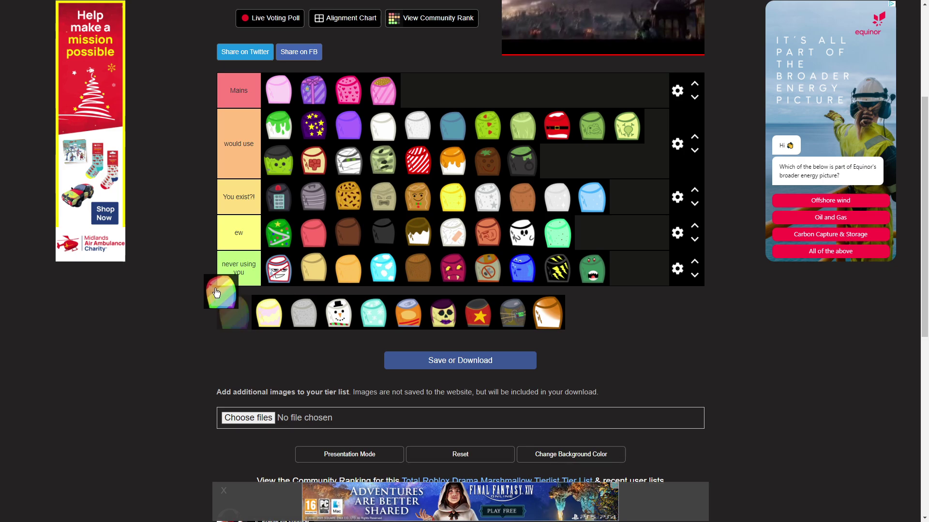
mouse_move(215, 294)
mouse_down()
mouse_move(586, 44)
mouse_move(486, 78)
mouse_up()
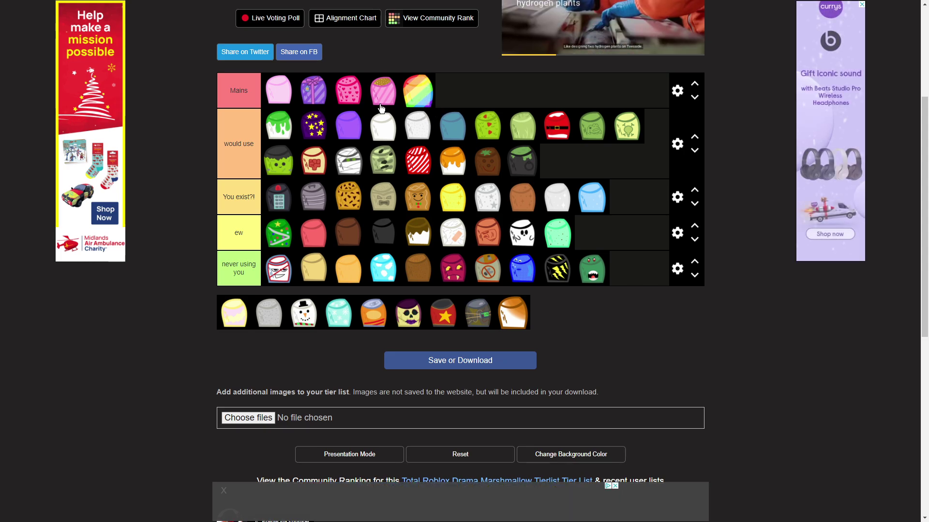
Step: Put pale yellow in ew, grey in You exist?!, and the snowman in never using you
drag(234, 313, 584, 237)
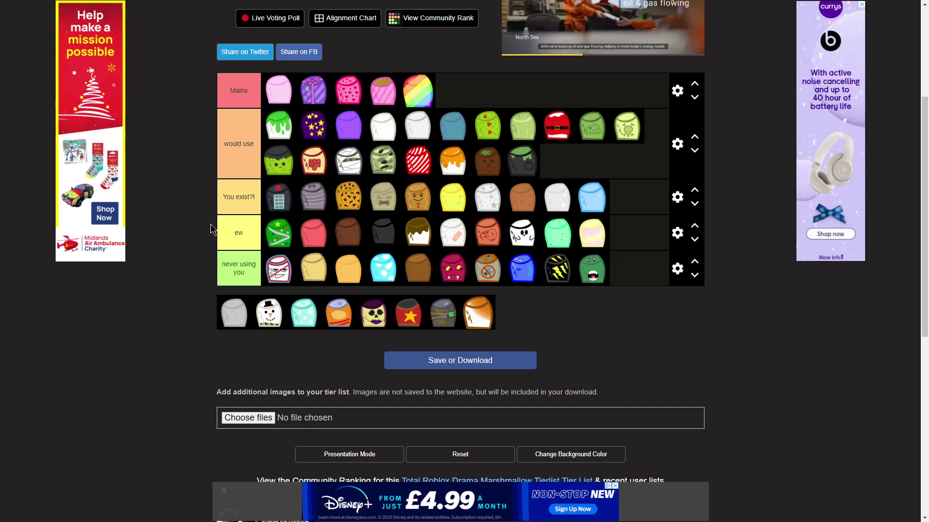
drag(230, 318, 638, 238)
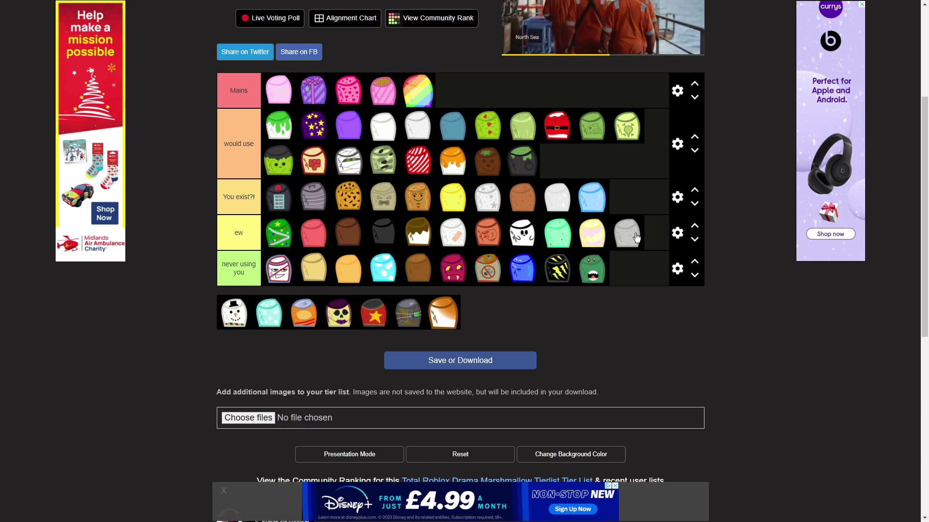
drag(637, 240, 641, 199)
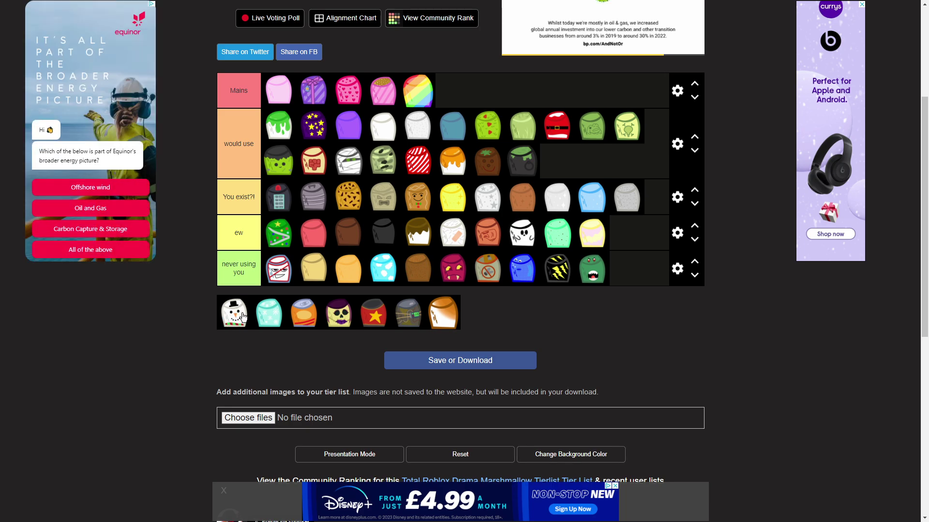
drag(232, 318, 239, 308)
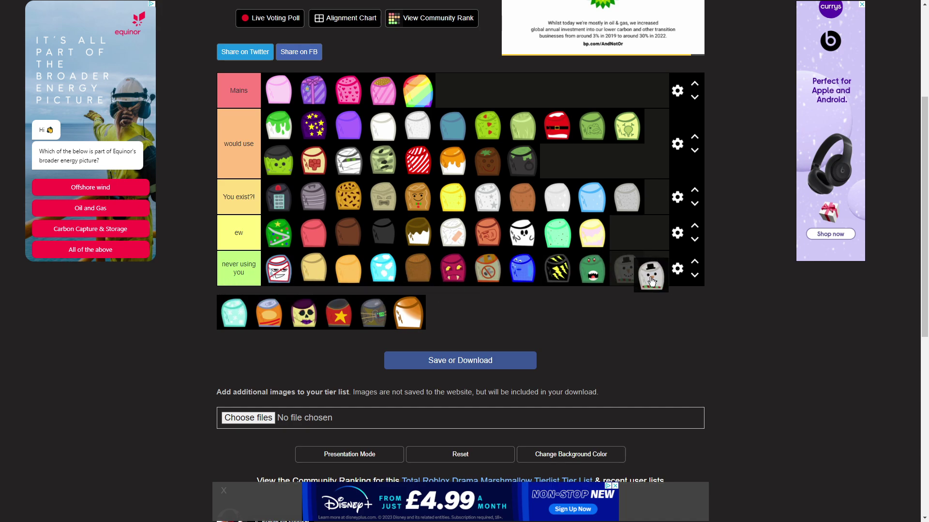
drag(239, 307, 653, 283)
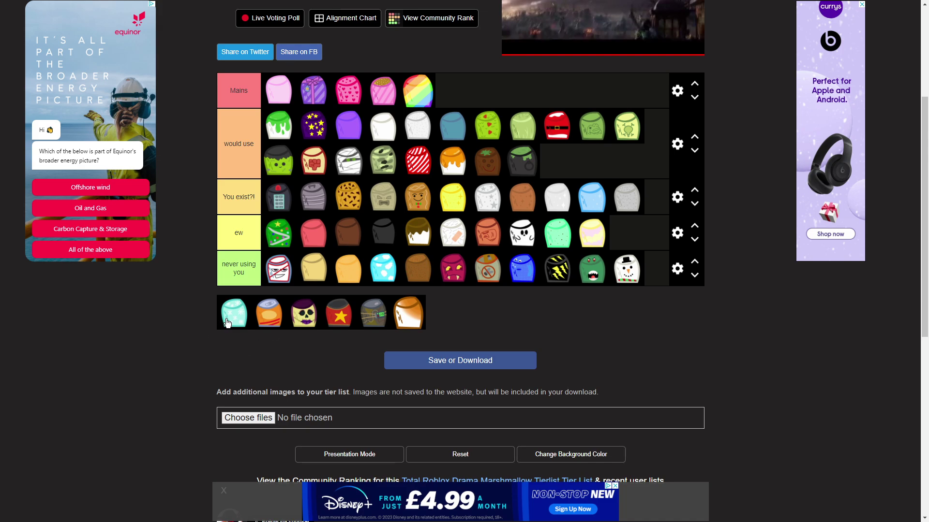
Step: Place the teal skin in You exist?! and the orange canister skin in would use
drag(229, 320, 655, 211)
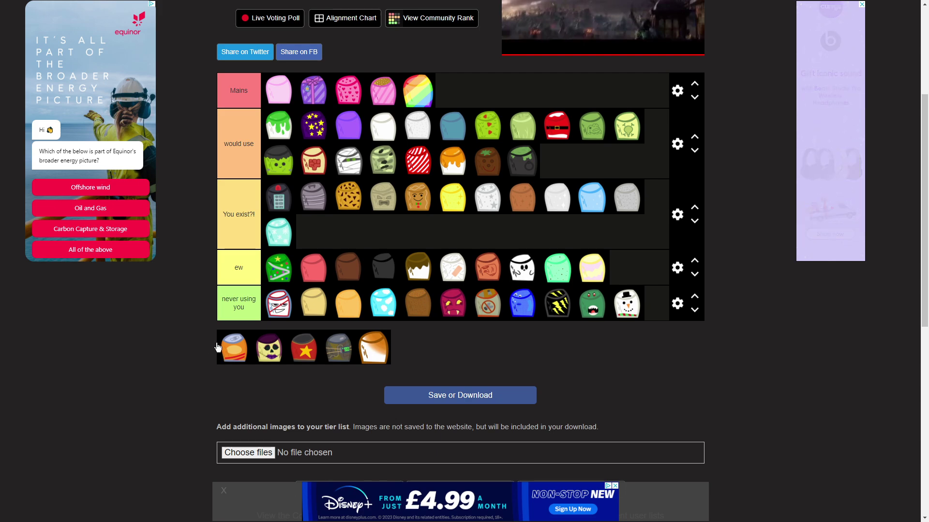
drag(234, 363, 183, 271)
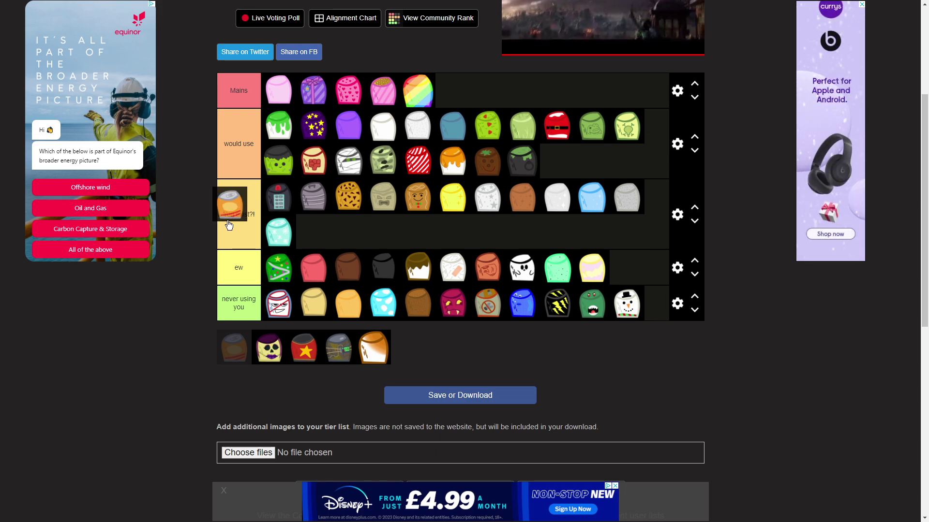
drag(183, 271, 632, 172)
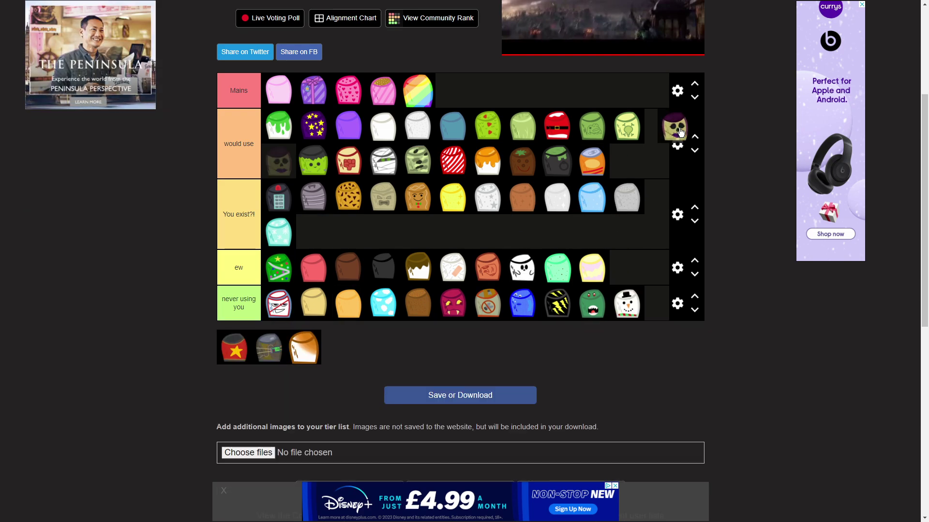
Step: Put purple skull in would use, red star and the last orange in ew, grey striped in never using you
drag(234, 349, 613, 186)
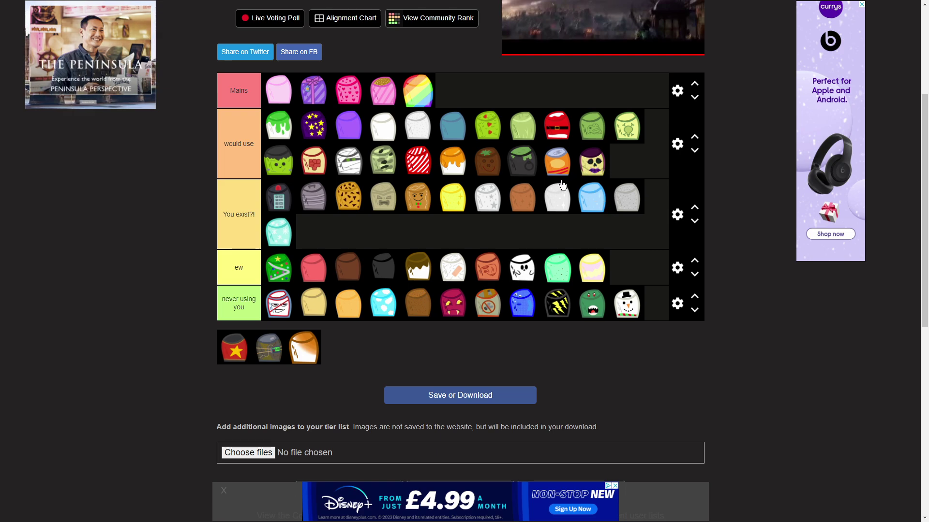
drag(222, 351, 201, 322)
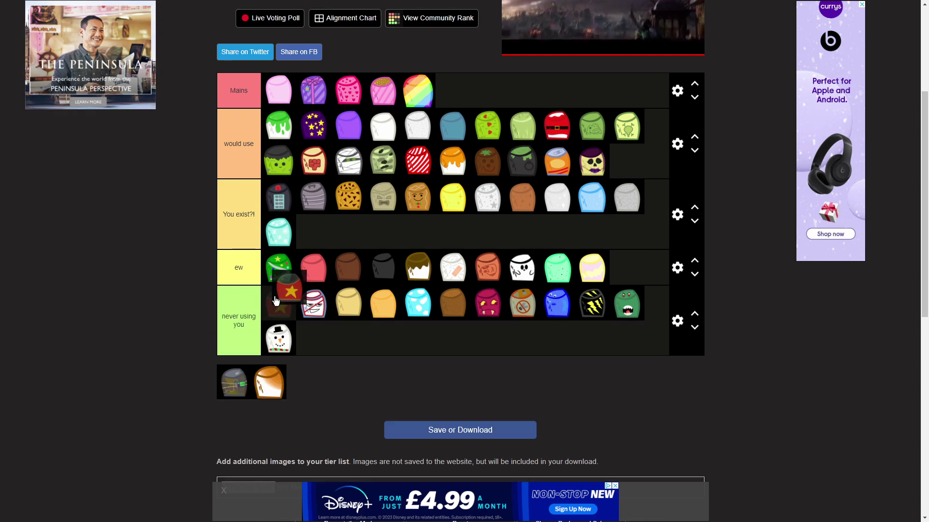
drag(274, 301, 626, 280)
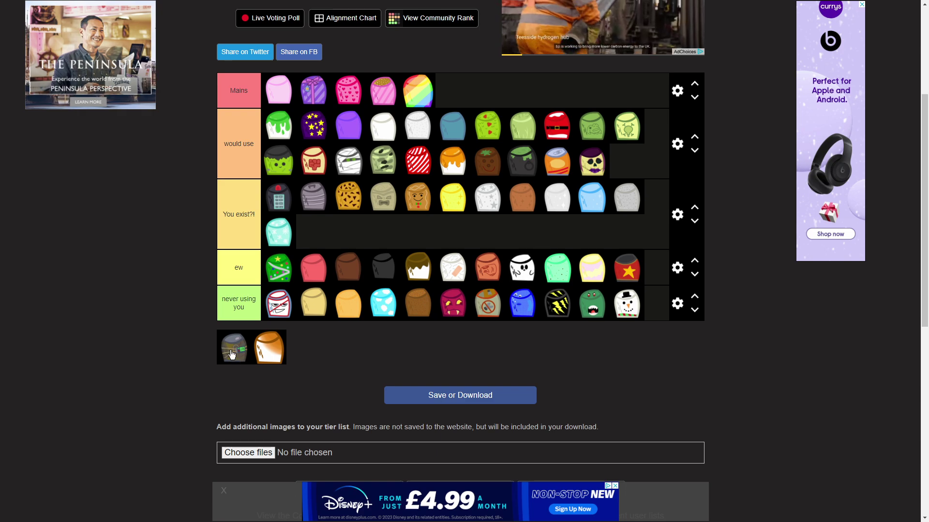
mouse_move(231, 354)
mouse_down()
mouse_move(539, 306)
mouse_move(550, 323)
mouse_up()
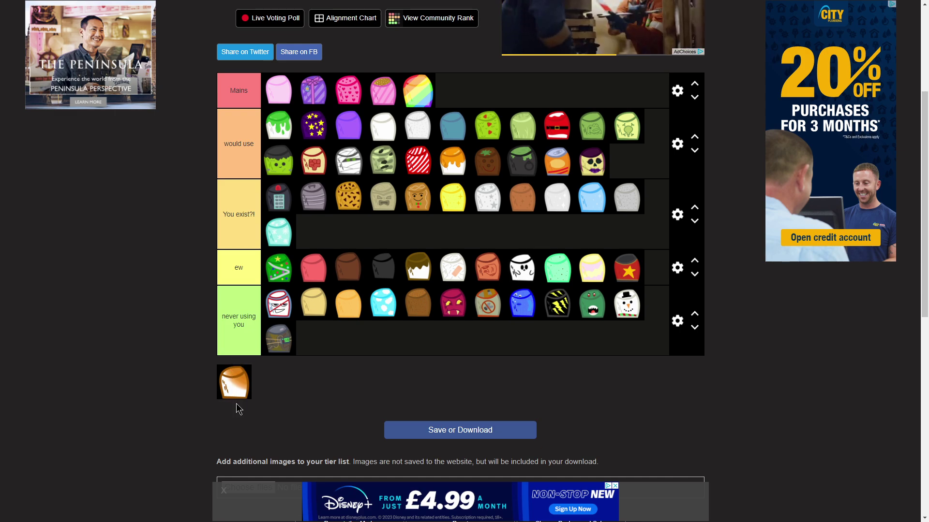
mouse_move(236, 396)
mouse_down()
mouse_move(196, 255)
mouse_move(224, 251)
mouse_up()
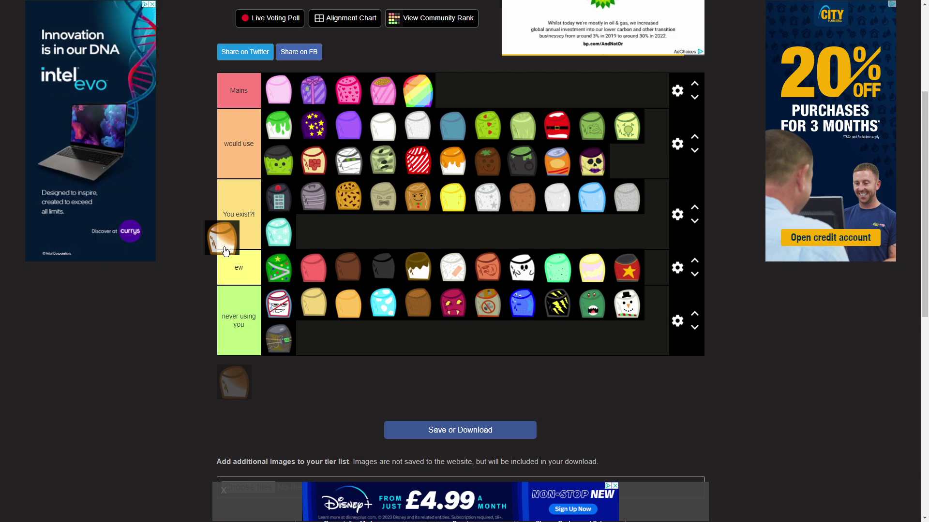
mouse_move(224, 250)
mouse_down()
mouse_move(329, 249)
mouse_move(603, 286)
mouse_up()
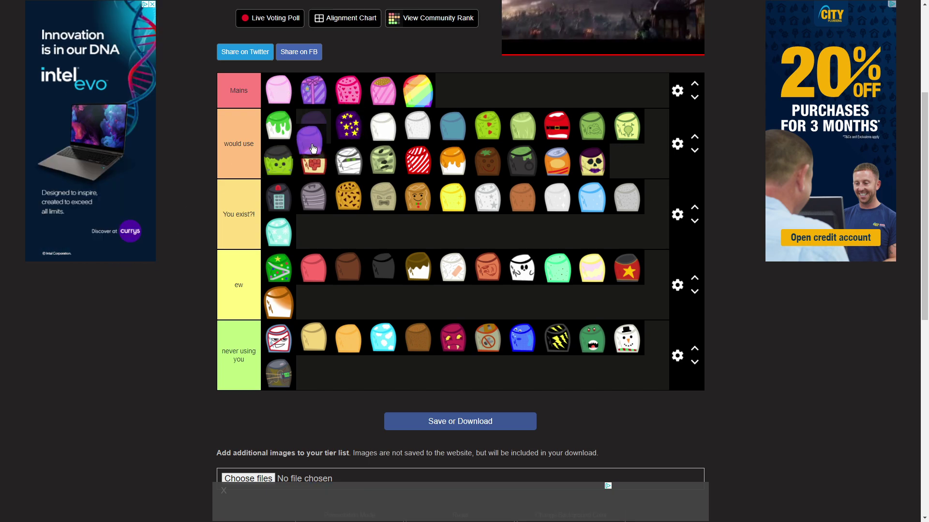
Step: Move the plain purple skin out of Mains back into the would use tier
mouse_move(336, 131)
mouse_down()
mouse_move(491, 97)
mouse_move(347, 129)
mouse_up()
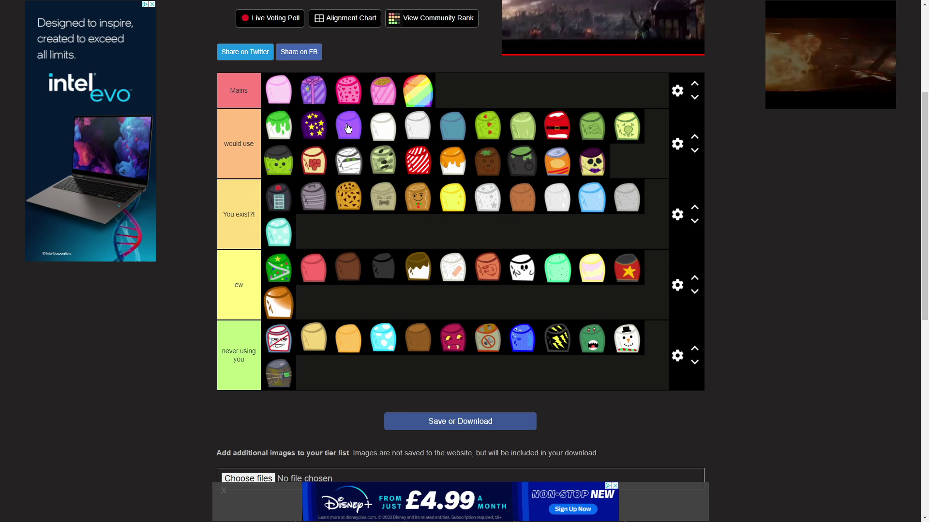